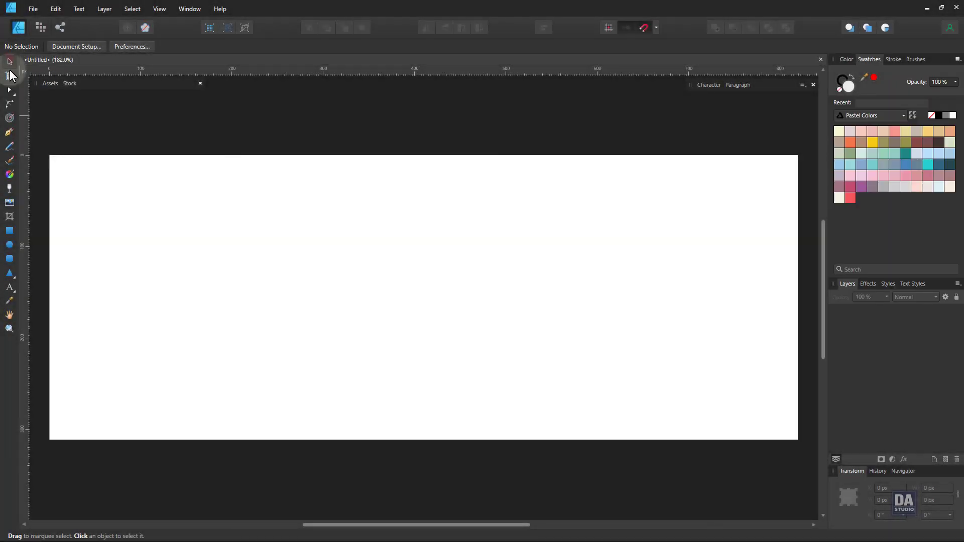
- Draw a page-sized 820 × 312 px white rectangle with 30% noise in its fill
click(10, 231)
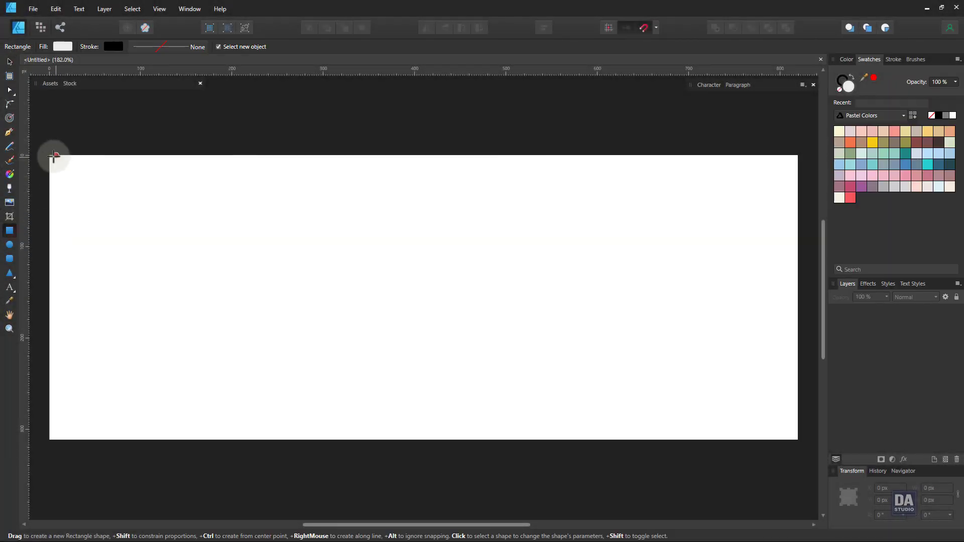
drag(51, 157, 798, 440)
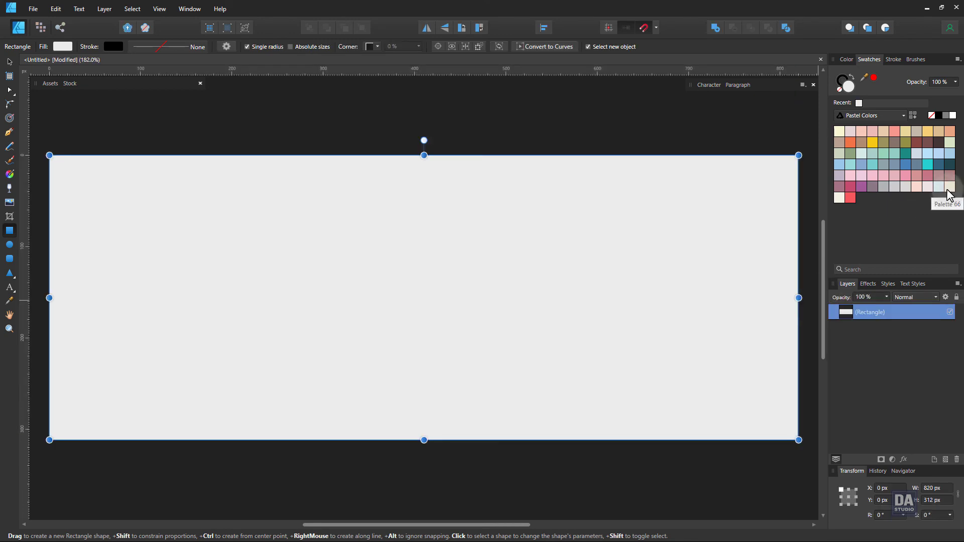
click(953, 116)
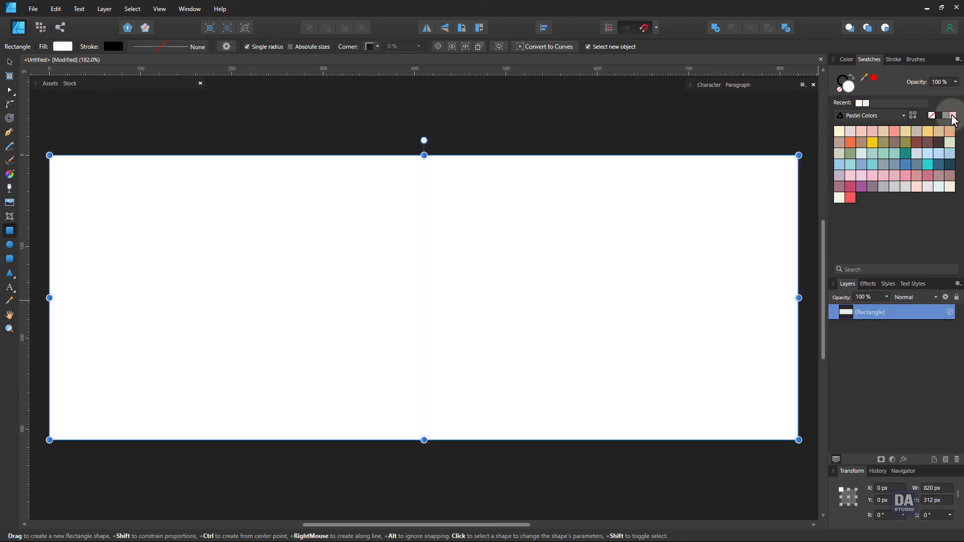
click(852, 56)
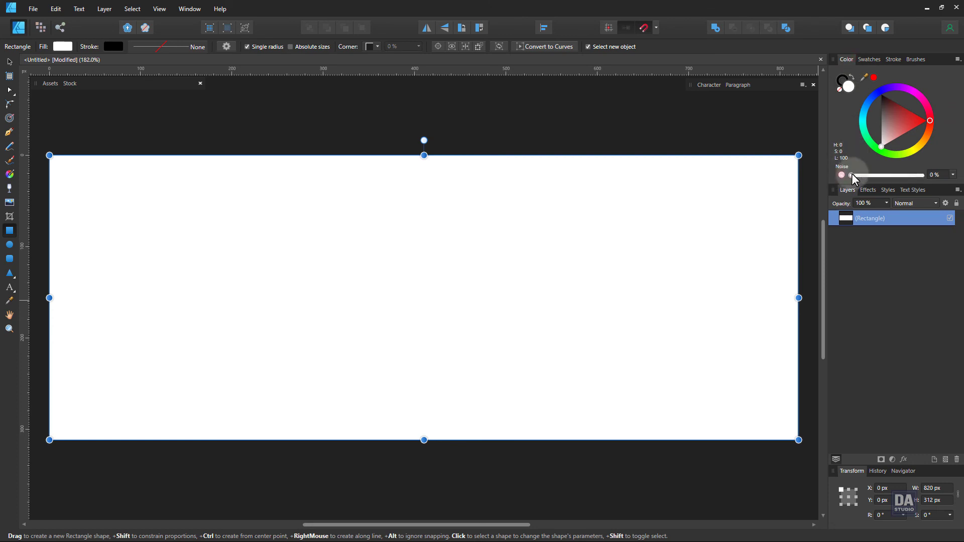
drag(852, 175, 873, 175)
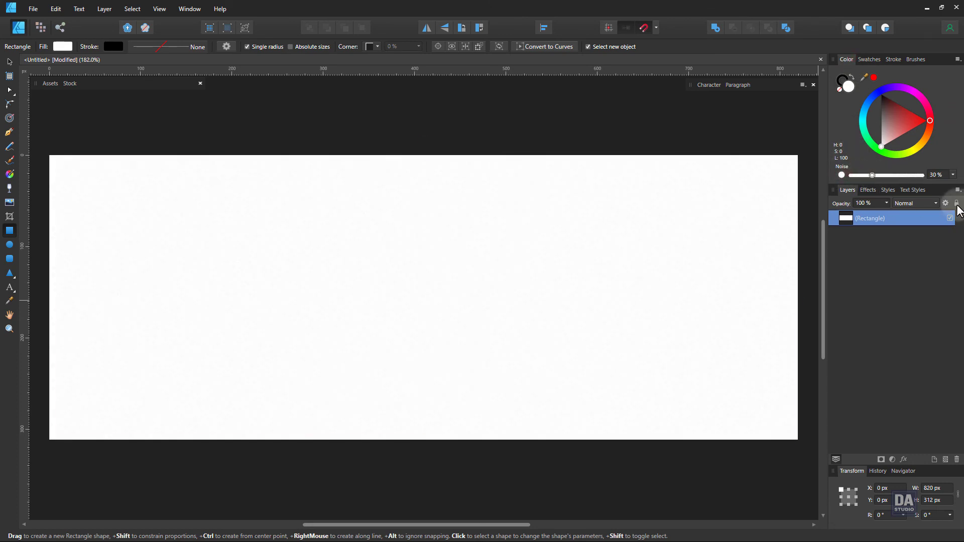
mouse_move(893, 218)
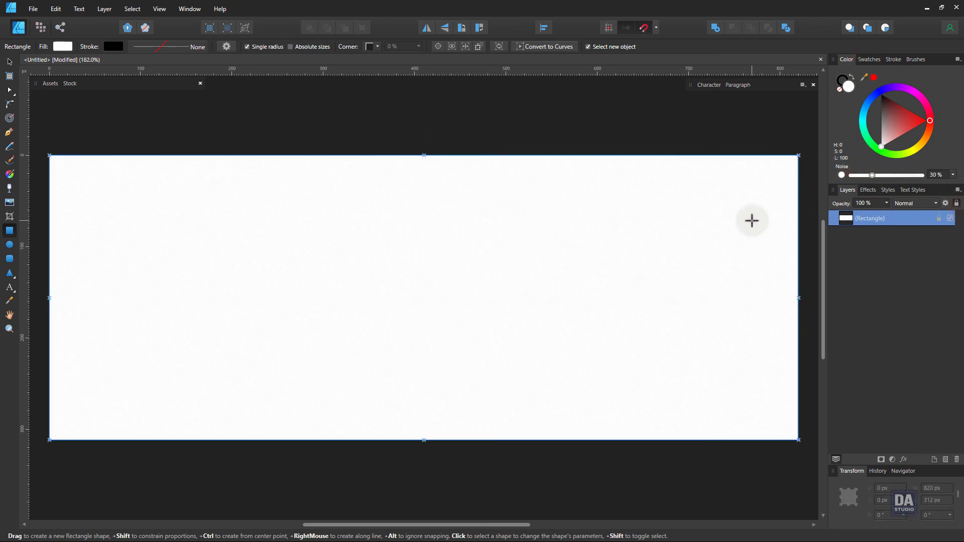
click(752, 219)
click(871, 61)
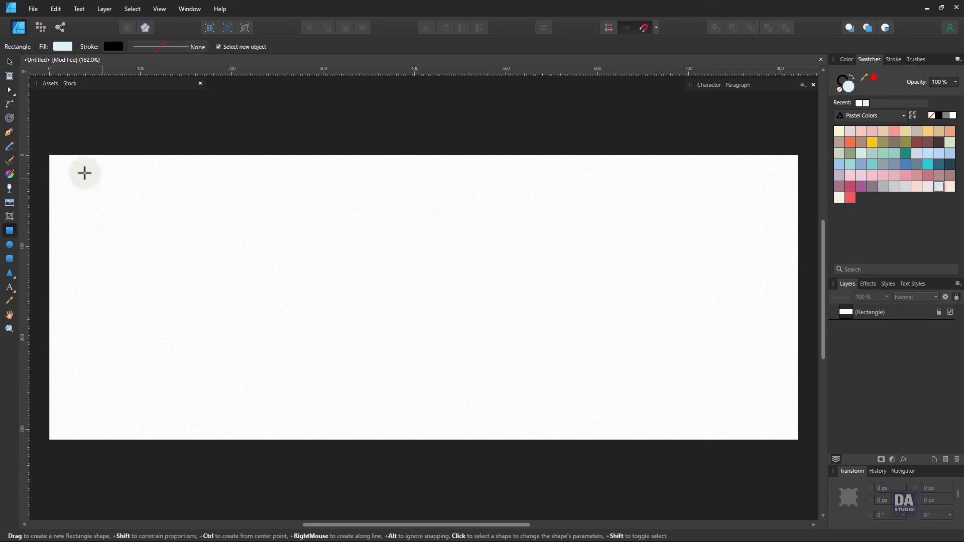
- Draw a light-blue panel over the page's left part and pick the Assets By DesignArtStudio collection
mouse_move(49, 155)
mouse_down()
mouse_move(366, 372)
mouse_move(381, 430)
mouse_move(373, 440)
mouse_up()
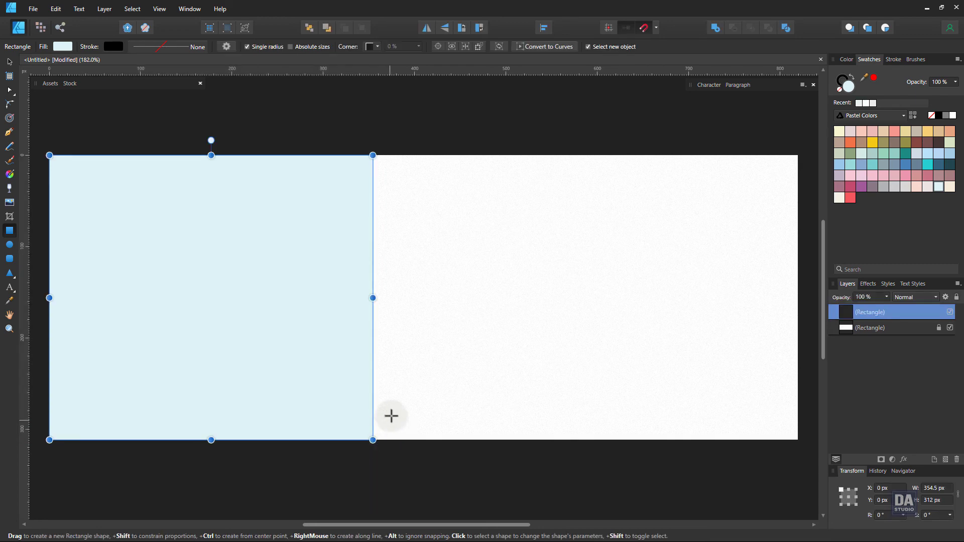
click(404, 334)
click(50, 84)
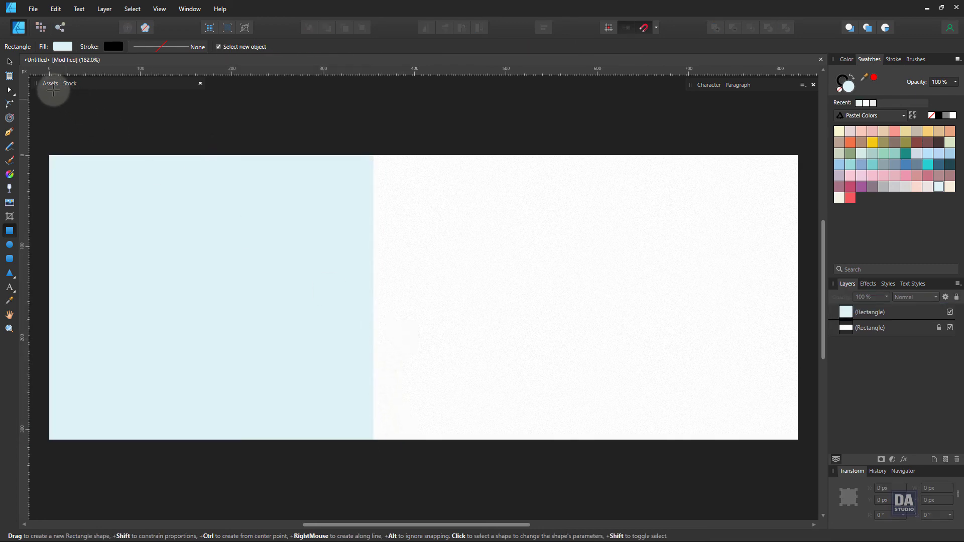
click(52, 95)
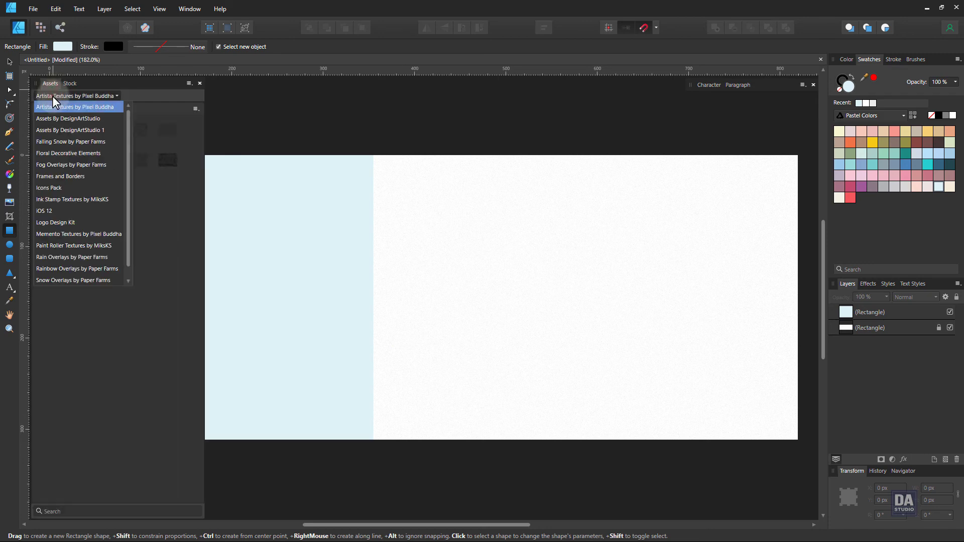
click(62, 122)
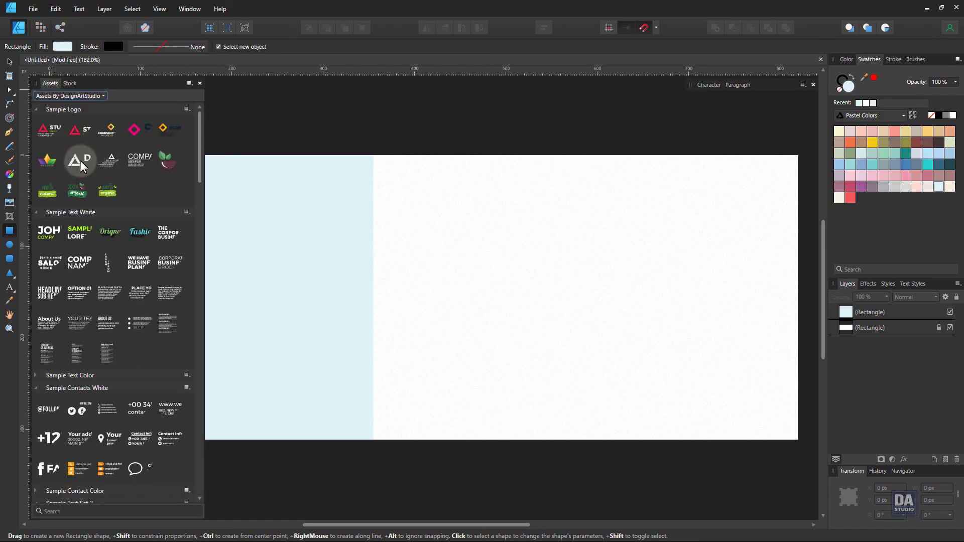
- Place the DESIGN ART STUDIO logo in black, scaled to 80.8 × 18.4 px at top right
drag(80, 161, 374, 270)
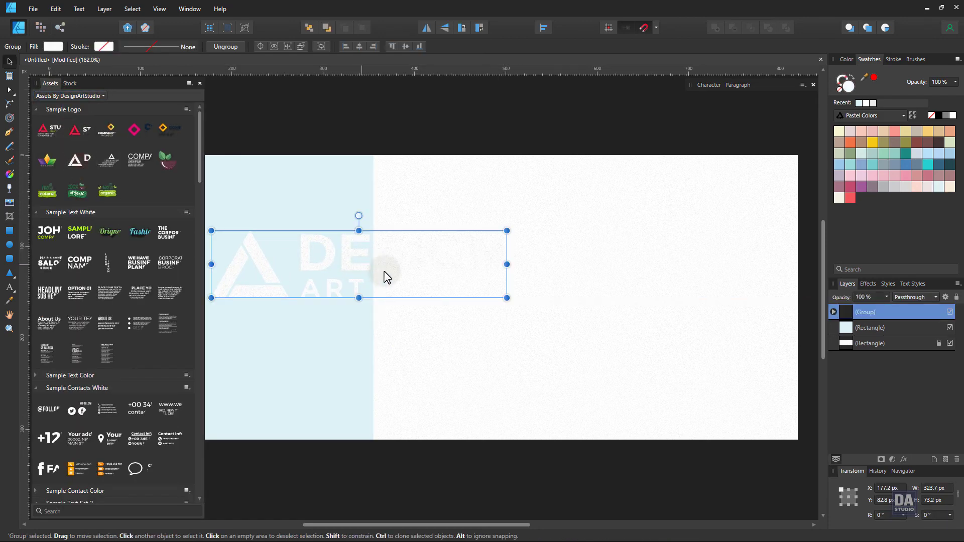
click(938, 116)
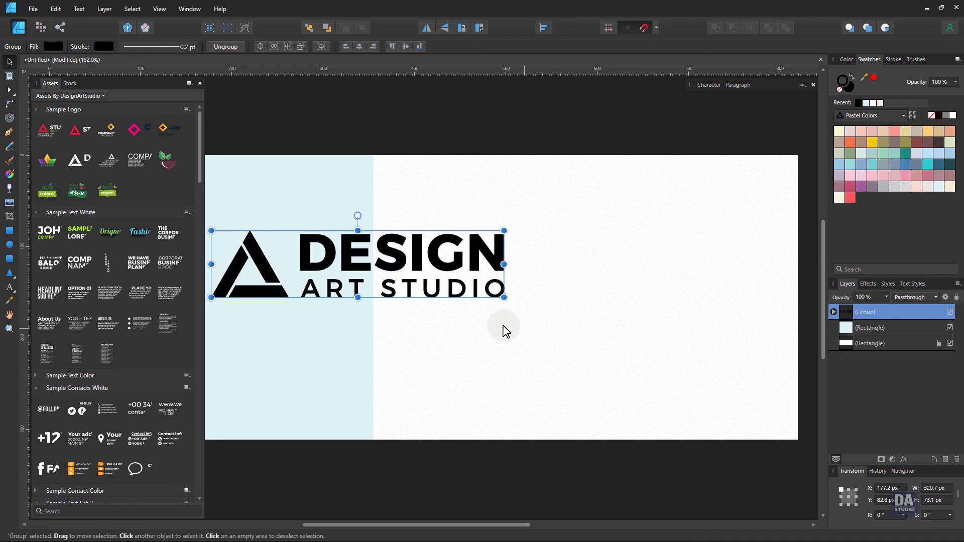
drag(504, 297, 308, 252)
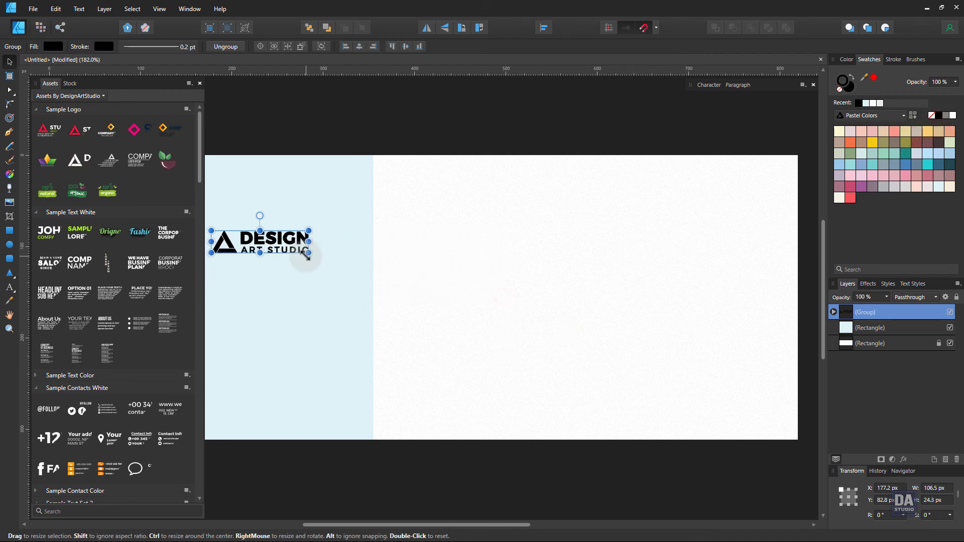
drag(293, 250, 761, 186)
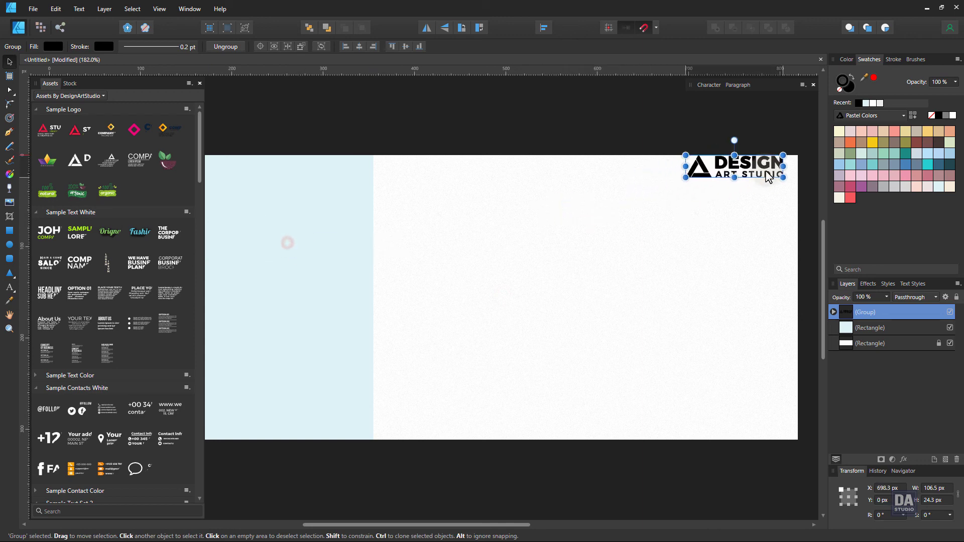
drag(685, 190, 713, 191)
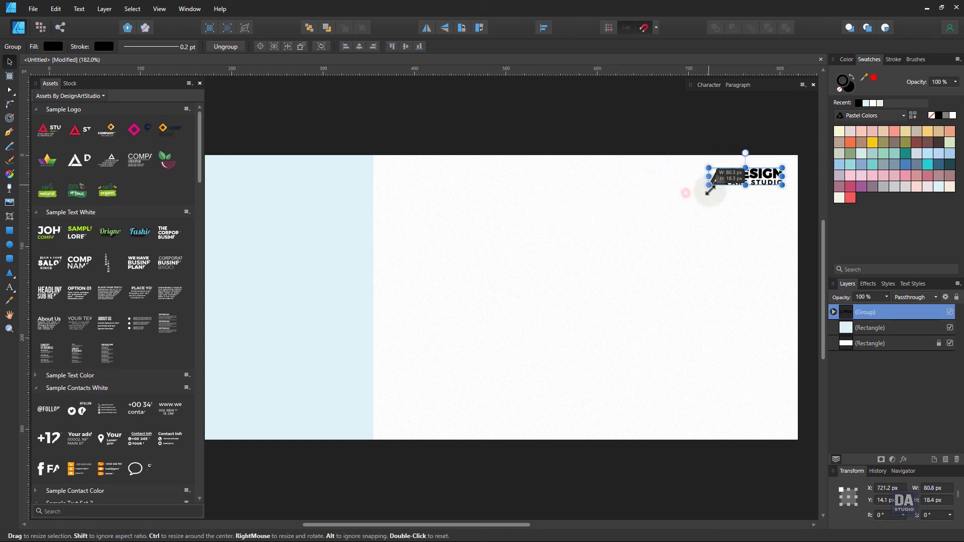
click(782, 216)
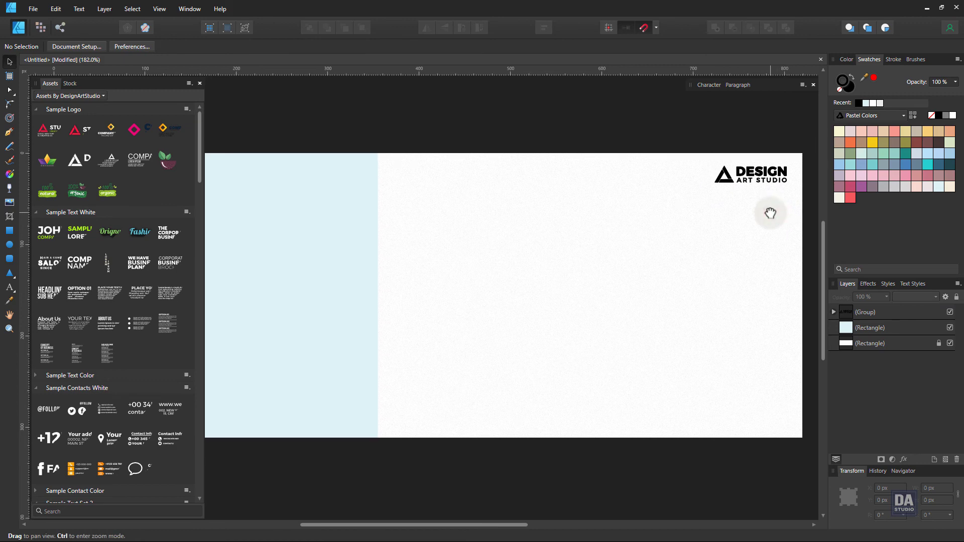
- Place the SALE text asset with a pink fill at the upper right of the page
scroll(154, 306, down, 3)
scroll(149, 312, down, 1)
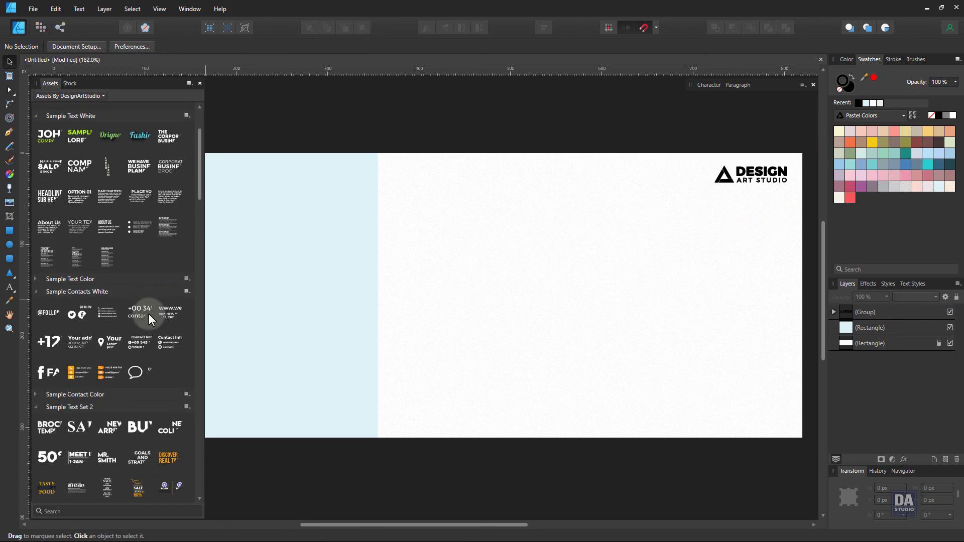
scroll(149, 315, down, 1)
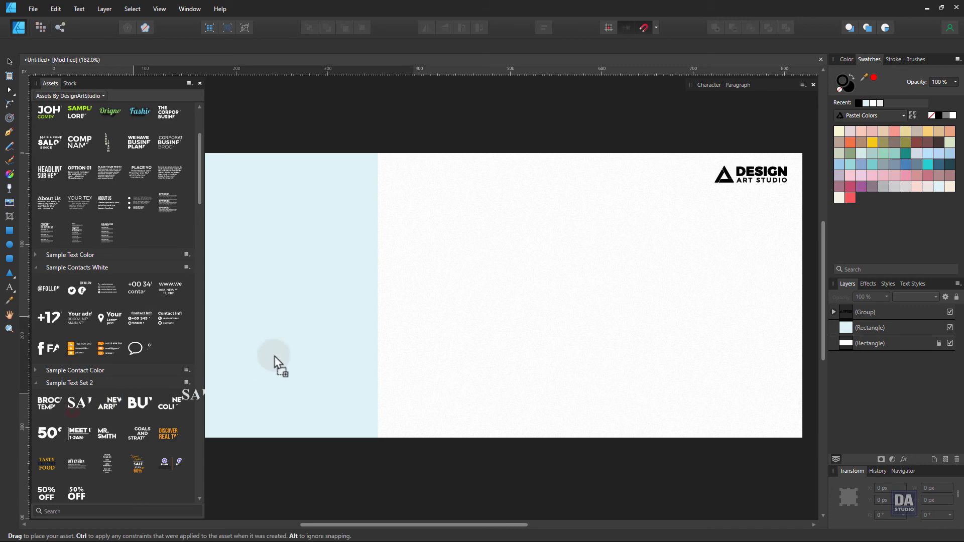
mouse_move(104, 413)
mouse_down()
mouse_move(287, 359)
mouse_move(459, 326)
mouse_up()
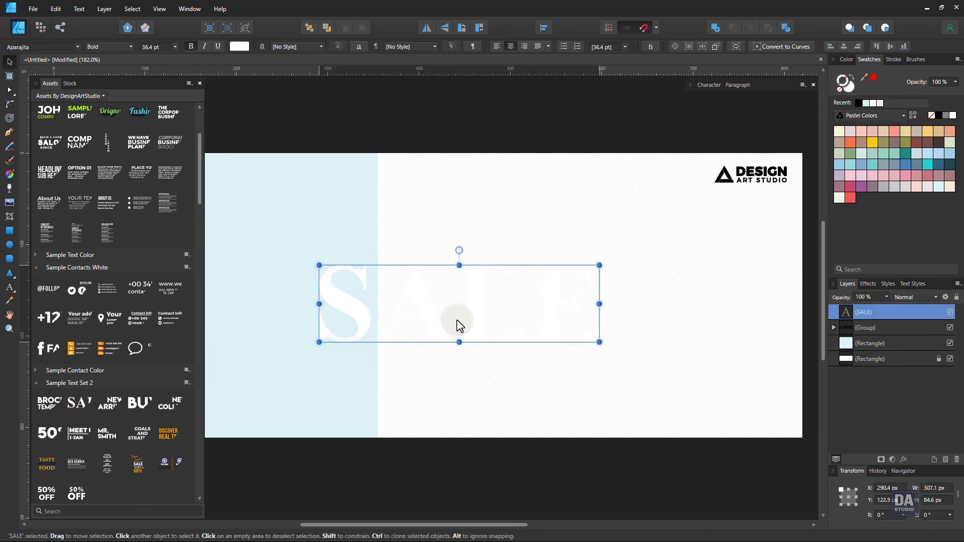
click(854, 184)
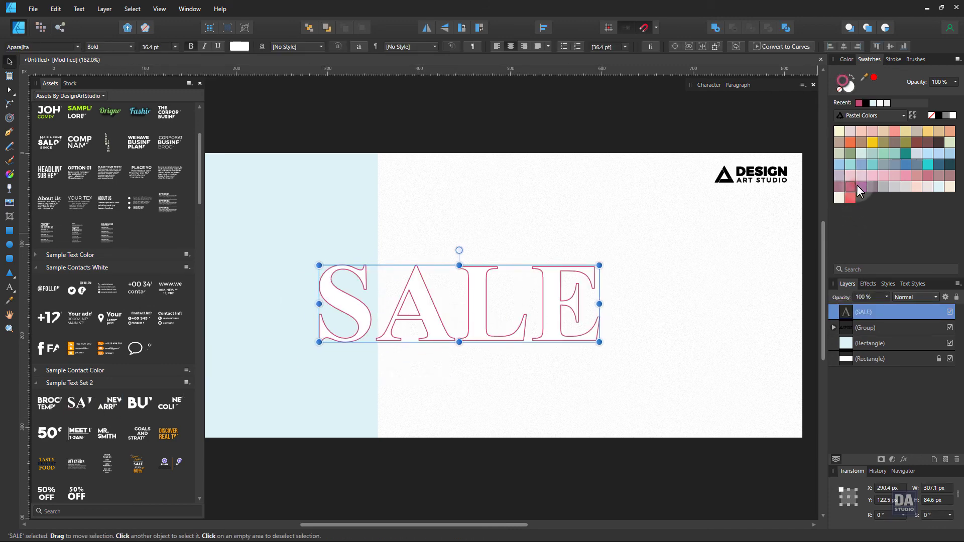
key(ctrl+z)
click(852, 184)
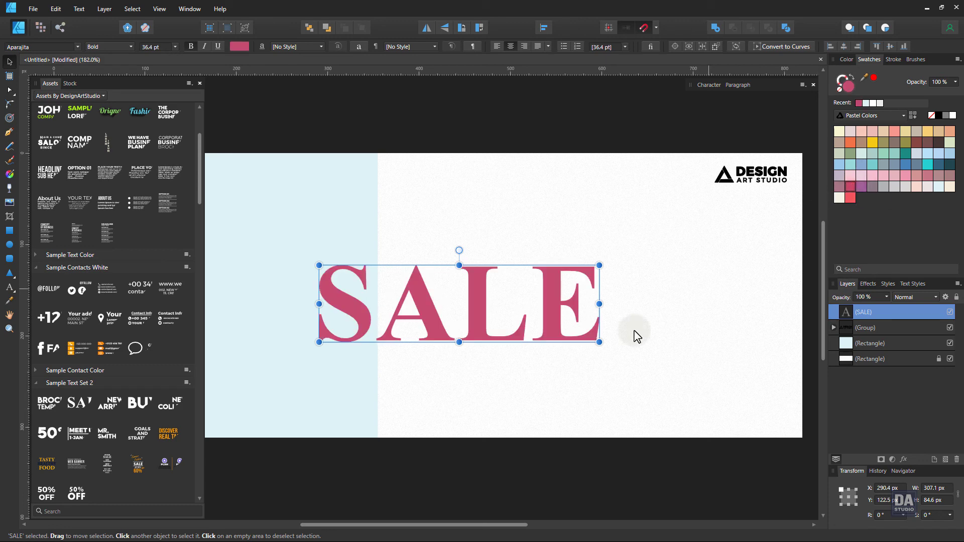
drag(583, 336, 769, 284)
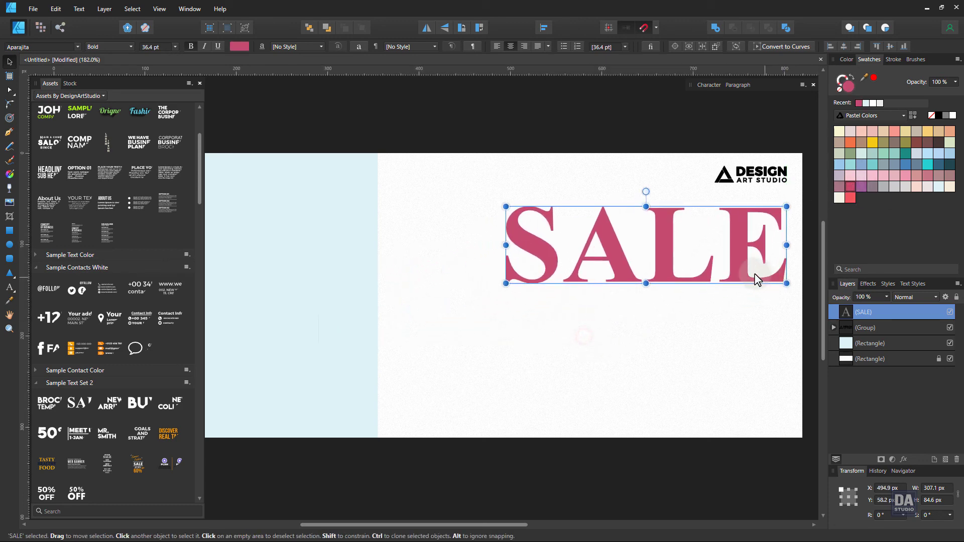
- Replace the SALE text with FASHION
key(t)
key(ctrl+a)
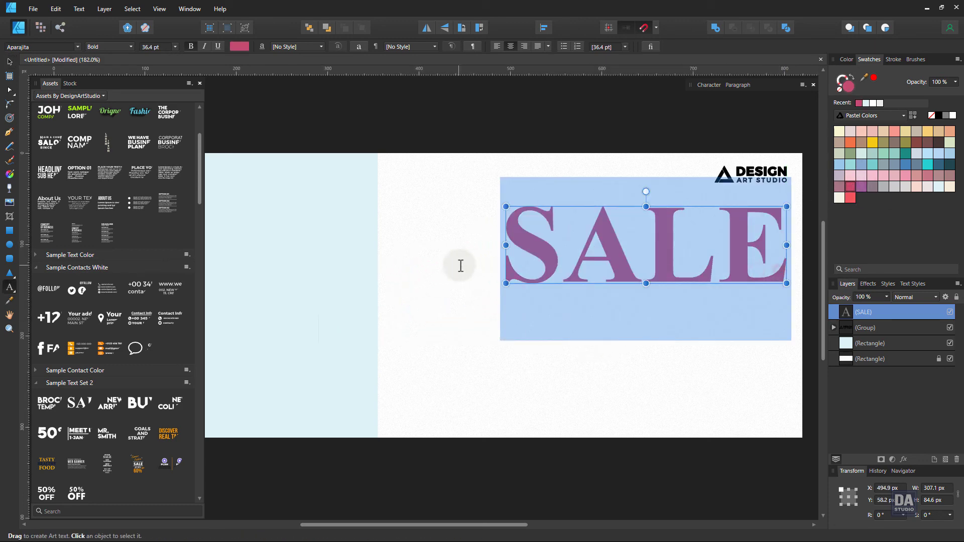
text(FASHION)
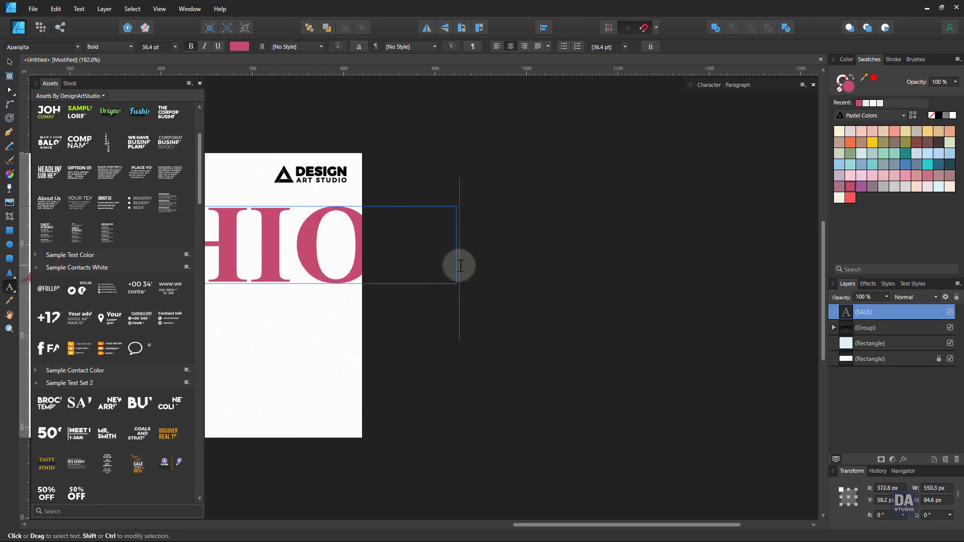
click(6, 64)
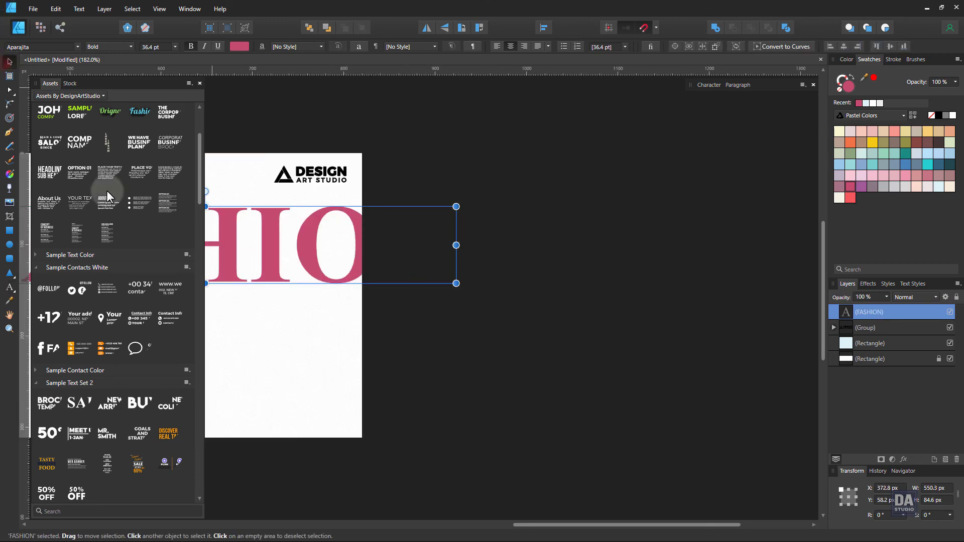
- Fit FASHION on the right side, resized to about 363 × 56 px at 24 pt
mouse_move(337, 304)
mouse_down()
mouse_move(671, 276)
mouse_move(542, 278)
mouse_up()
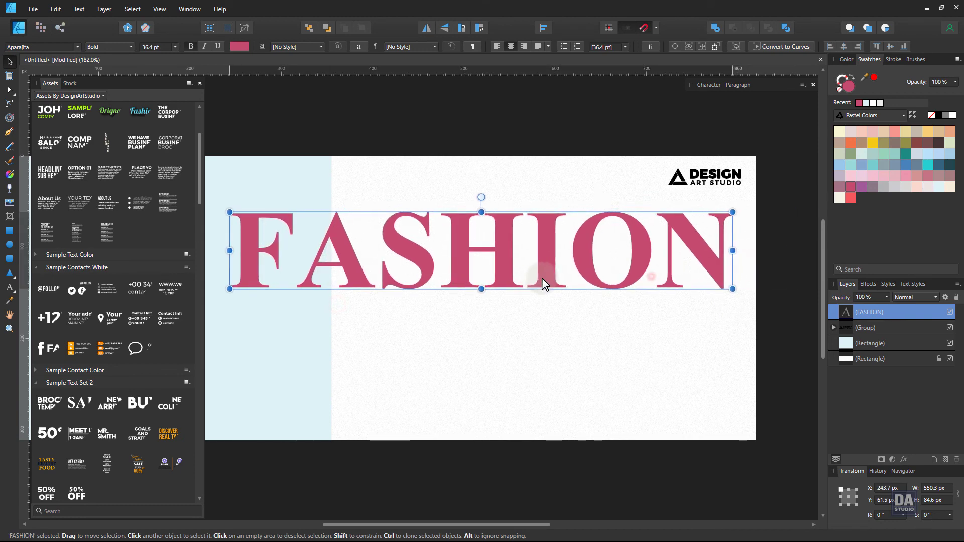
drag(232, 285, 415, 262)
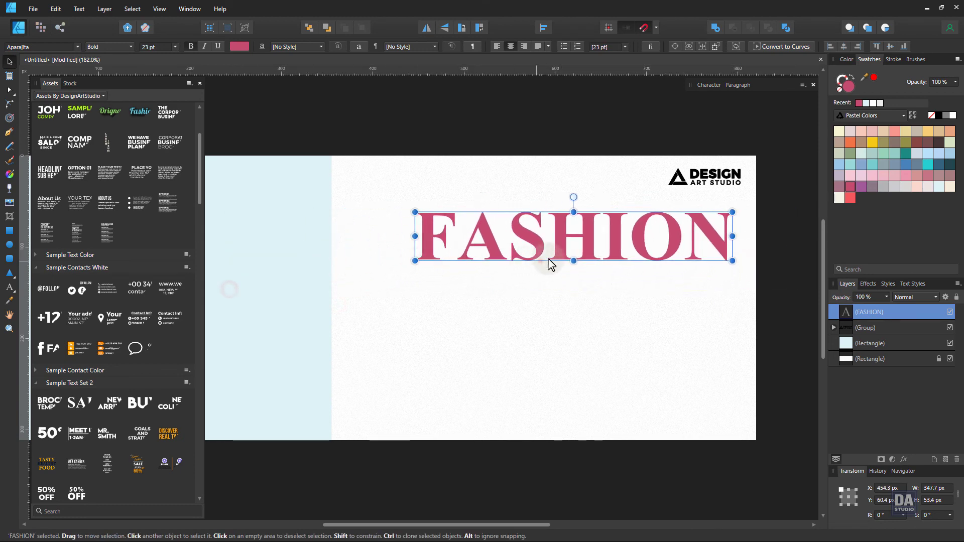
drag(538, 266, 545, 263)
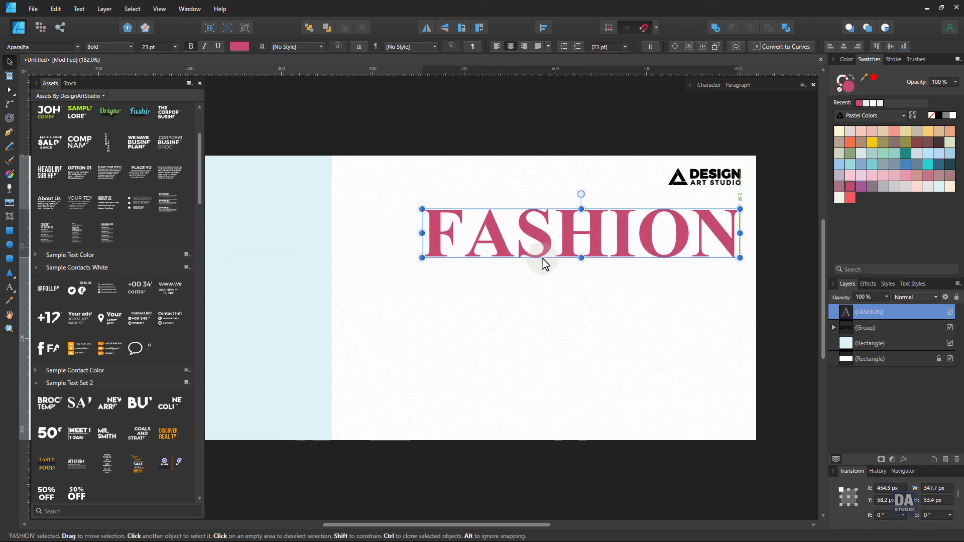
drag(421, 258, 403, 264)
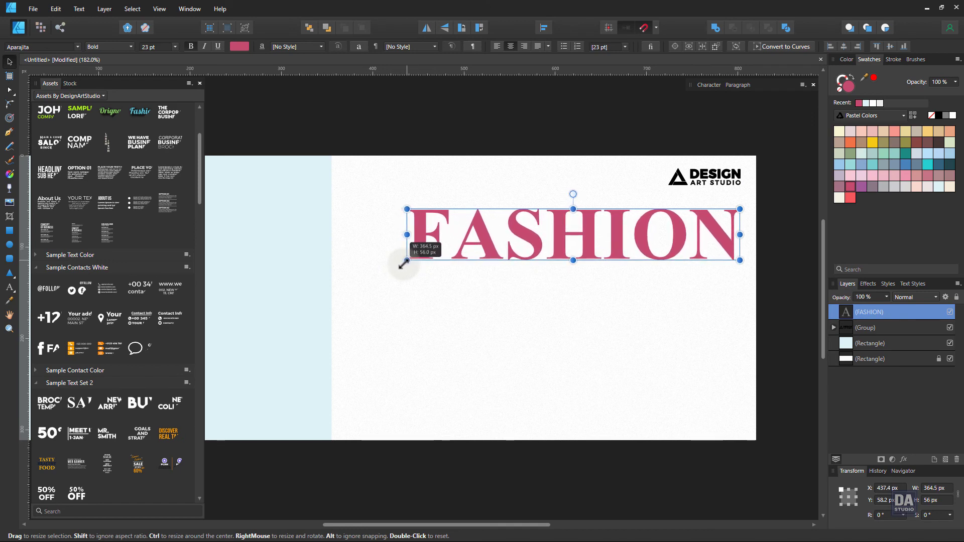
drag(403, 264, 408, 260)
- Shift the FASHION colour to a more saturated bright magenta on the colour wheel
click(847, 59)
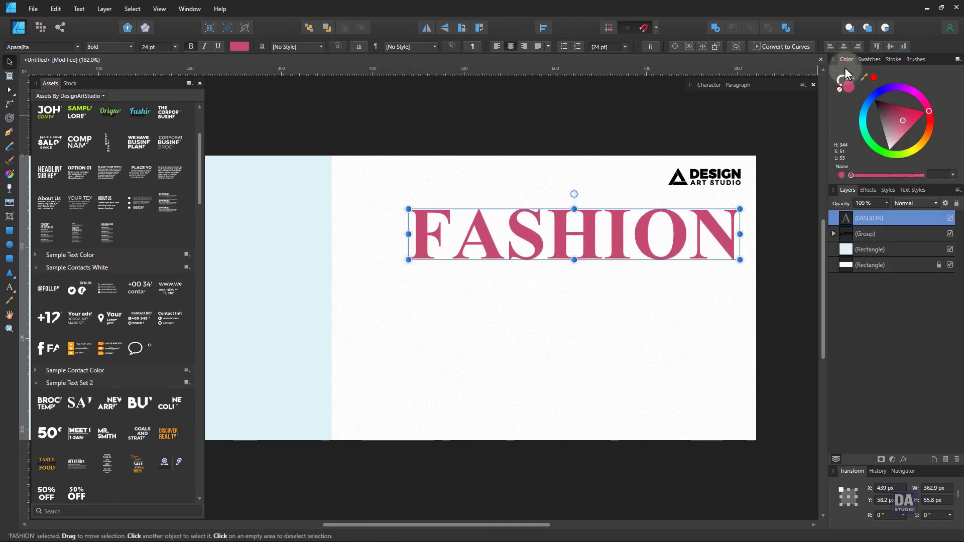
mouse_move(905, 122)
mouse_down()
mouse_move(908, 111)
mouse_move(927, 107)
mouse_move(924, 90)
mouse_move(910, 108)
mouse_up()
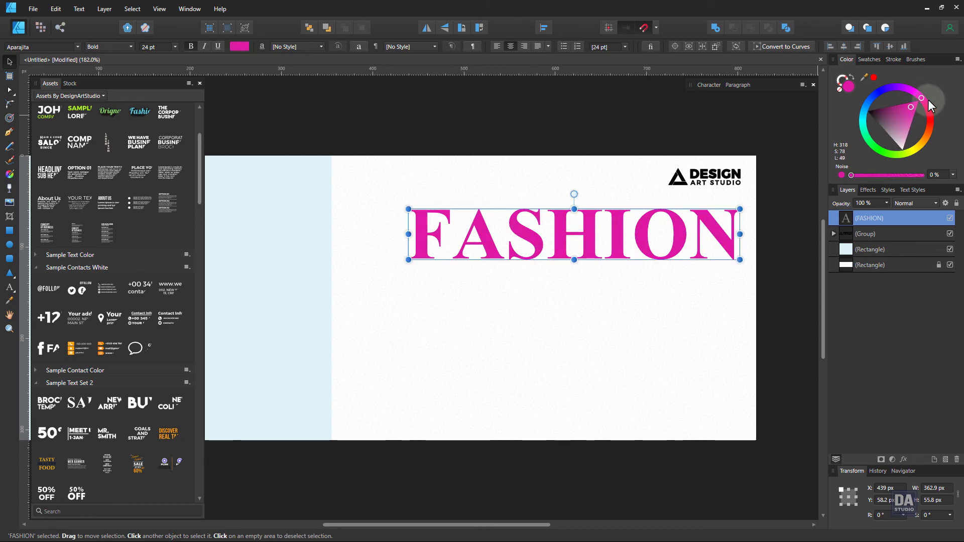
drag(923, 97, 929, 98)
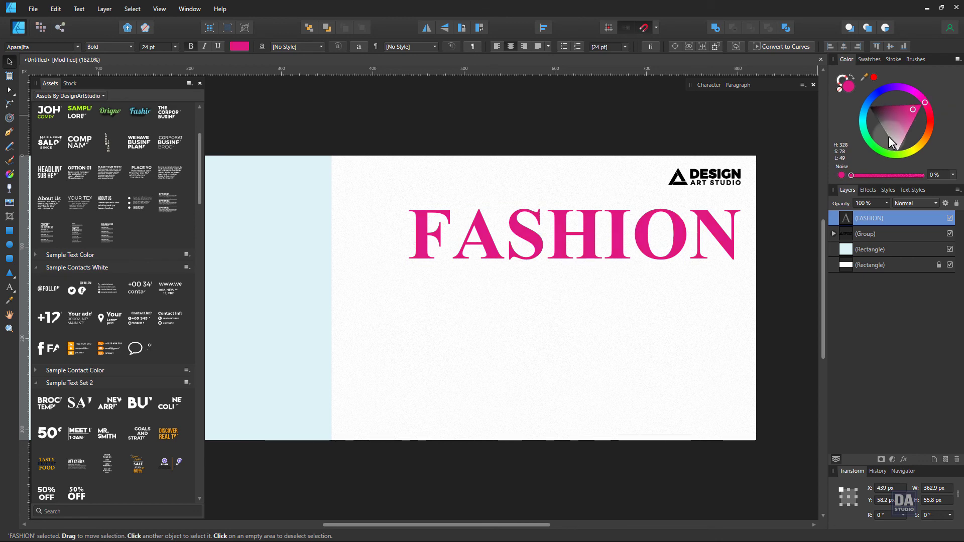
drag(407, 261, 404, 262)
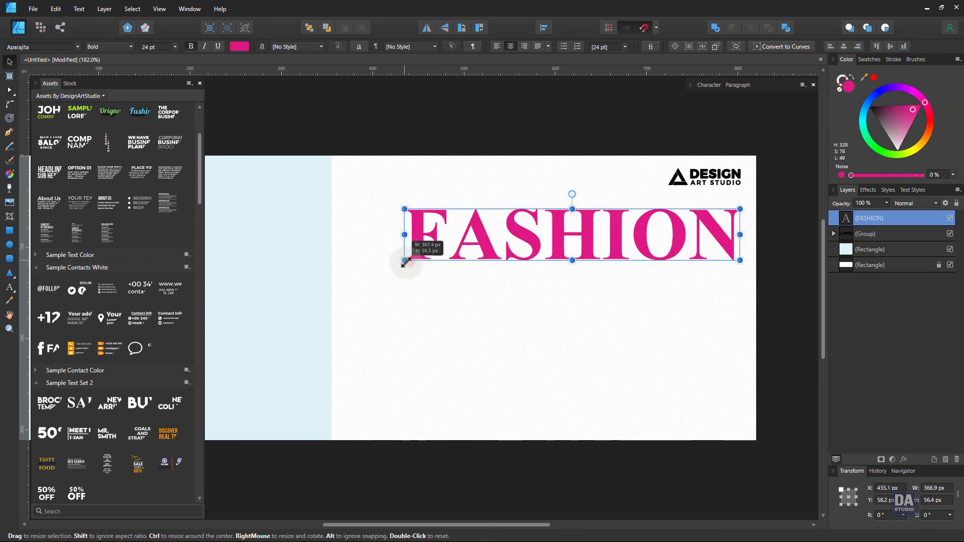
- Set FASHION in the Mogan font and scale it to about 353 × 58 px
click(49, 49)
text(mo)
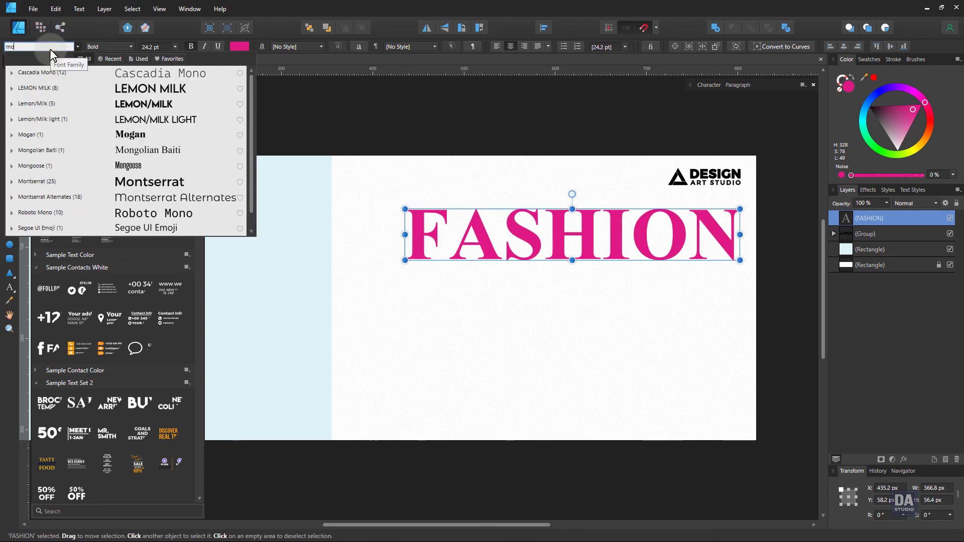
text(ga)
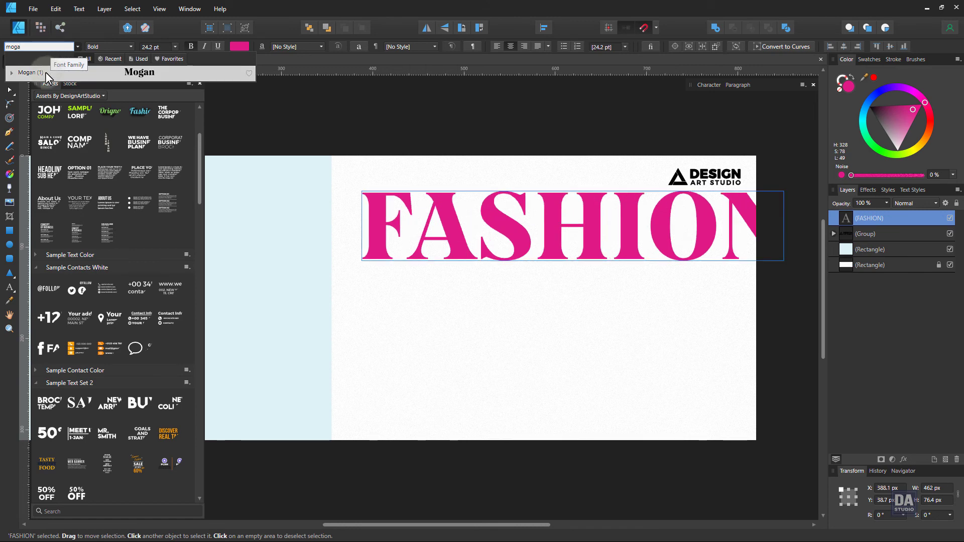
click(45, 71)
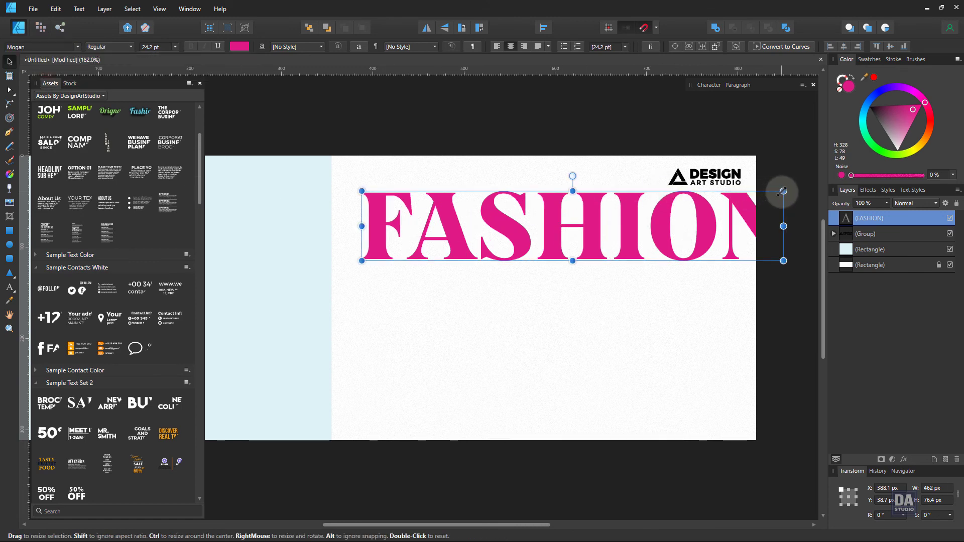
drag(783, 191, 739, 198)
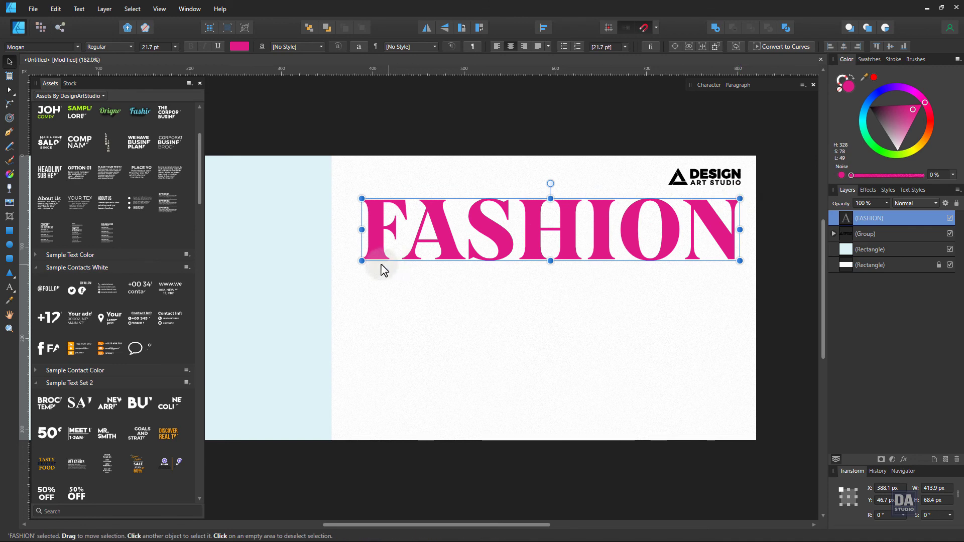
mouse_move(361, 261)
mouse_down()
mouse_move(432, 246)
mouse_move(416, 248)
mouse_up()
- Duplicate FASHION below itself, shrink the copy and retype it as SUMMER SALE
drag(486, 258, 495, 319)
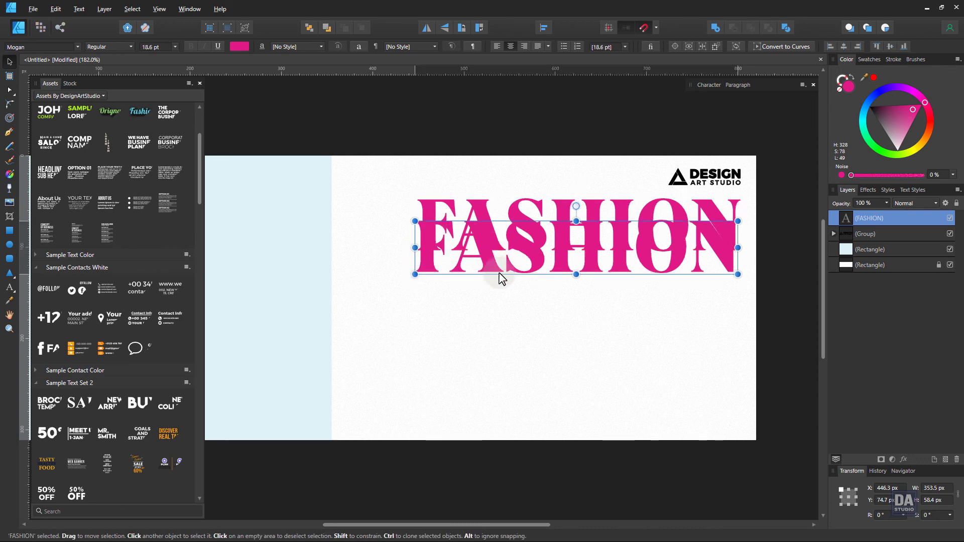
drag(425, 313, 587, 283)
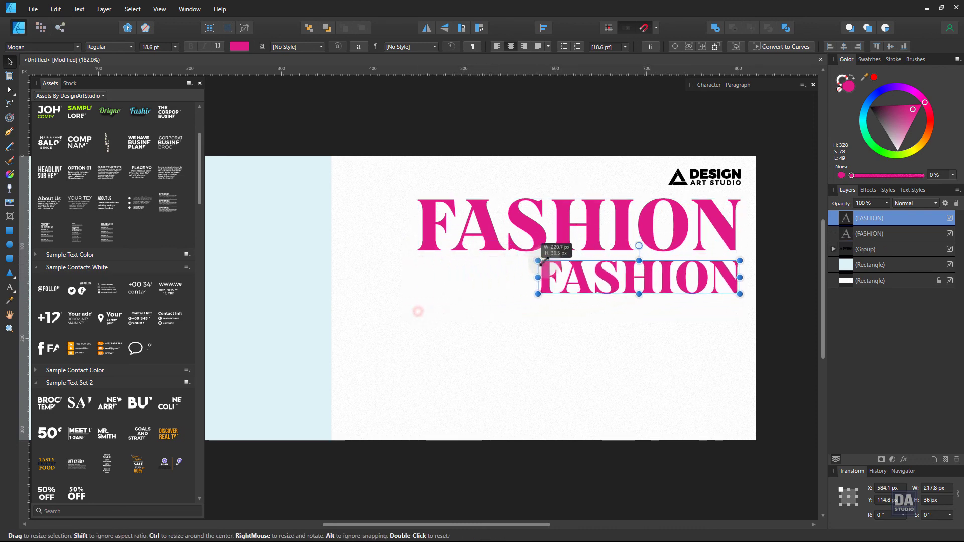
double_click(610, 279)
text(SUMMER)
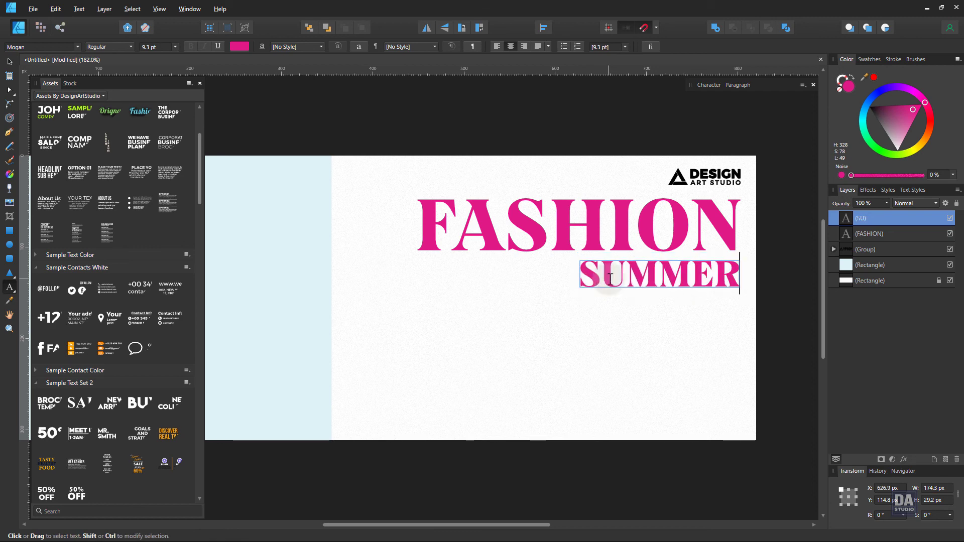
text( SALE)
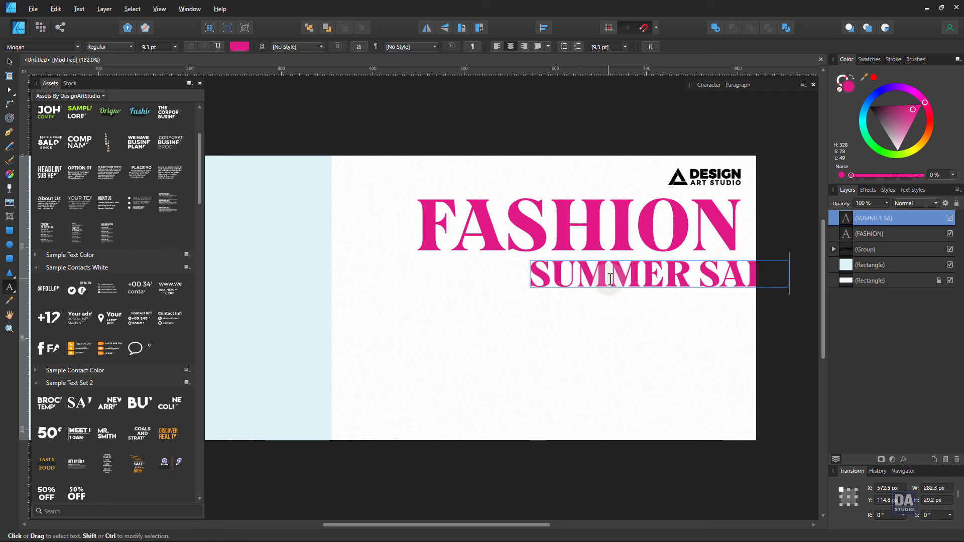
key(Escape)
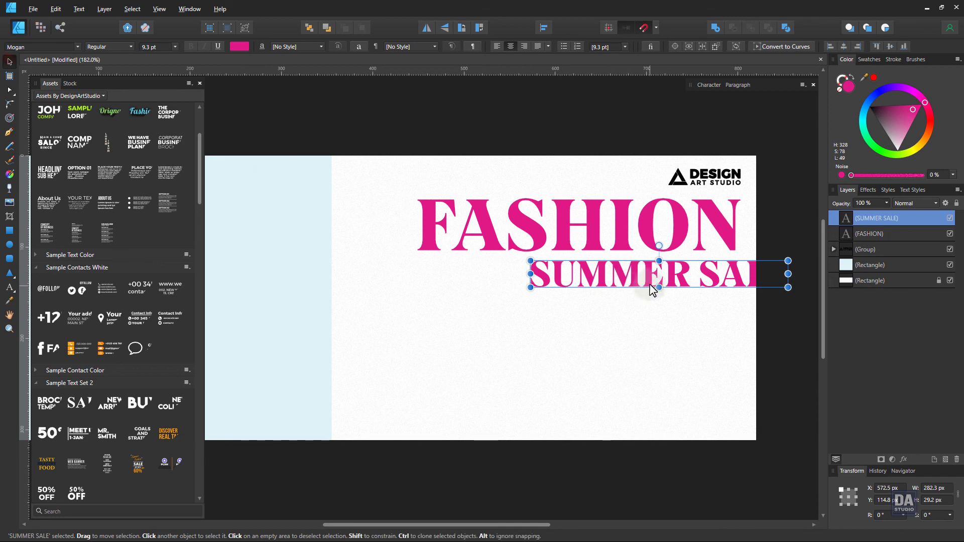
drag(634, 284, 585, 288)
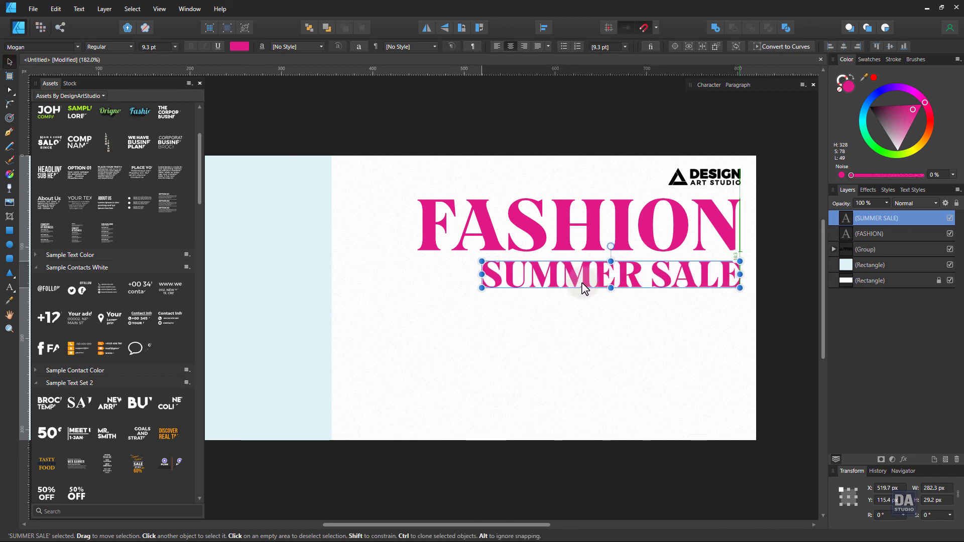
drag(482, 288, 491, 285)
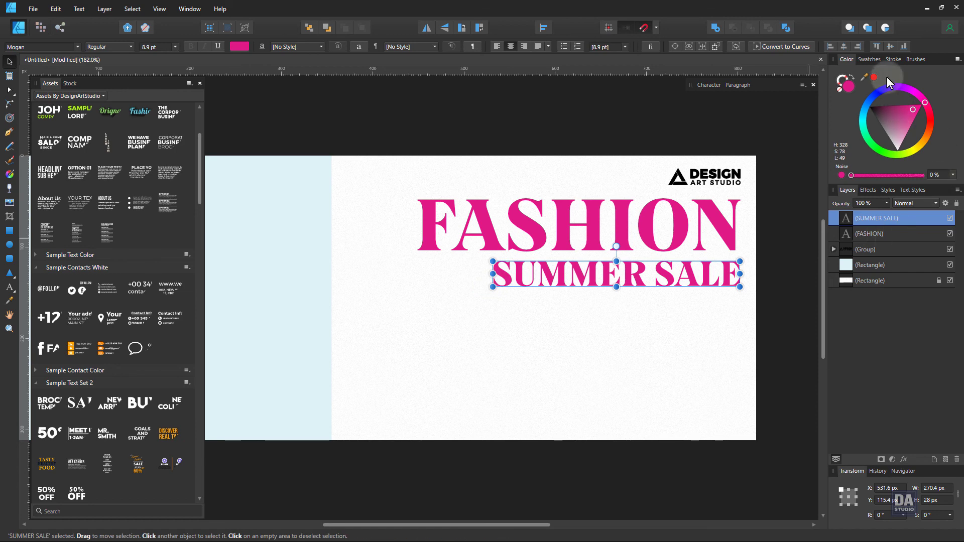
- Colour SUMMER SALE cyan on the colour wheel
mouse_move(883, 93)
mouse_down()
mouse_move(861, 122)
mouse_move(881, 115)
mouse_move(873, 122)
mouse_up()
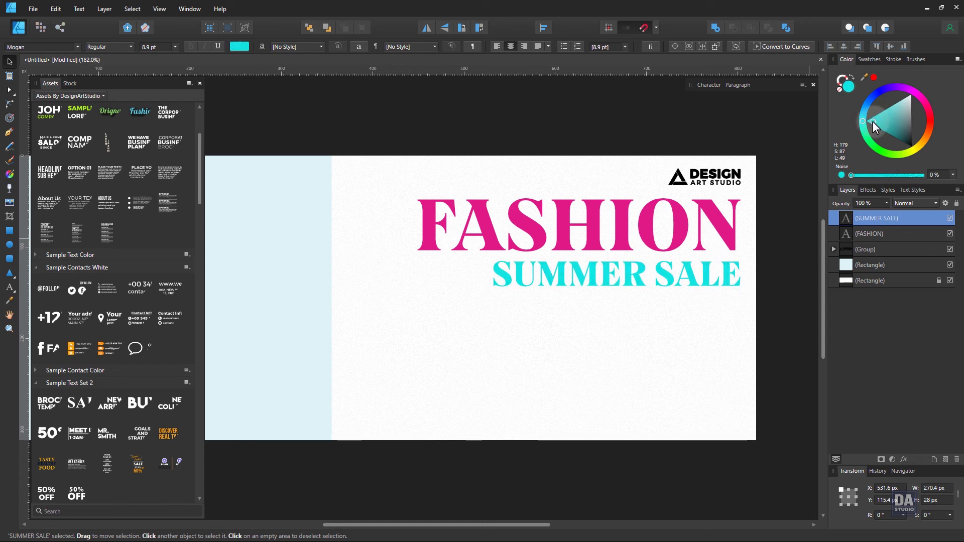
drag(873, 121, 873, 122)
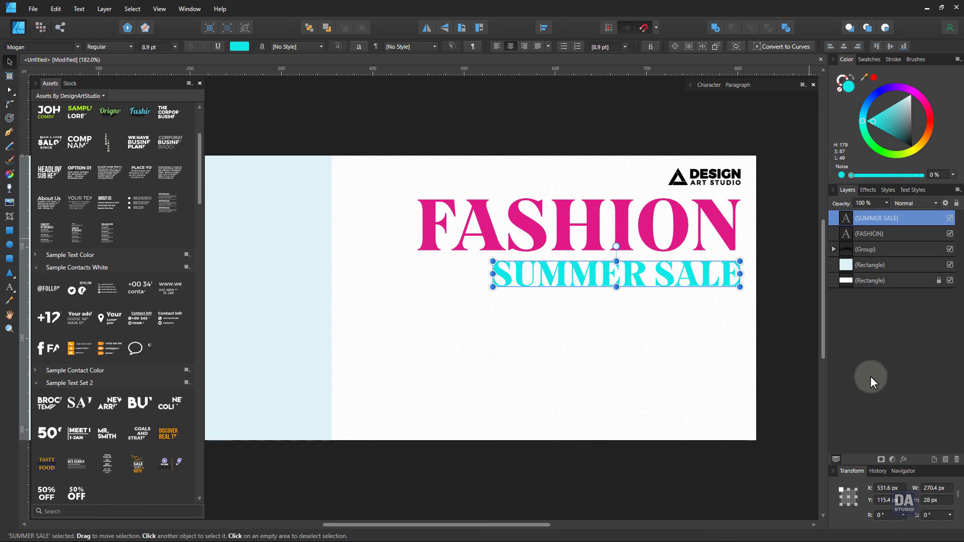
click(767, 390)
mouse_move(642, 390)
mouse_down()
mouse_move(656, 387)
mouse_move(590, 360)
mouse_up()
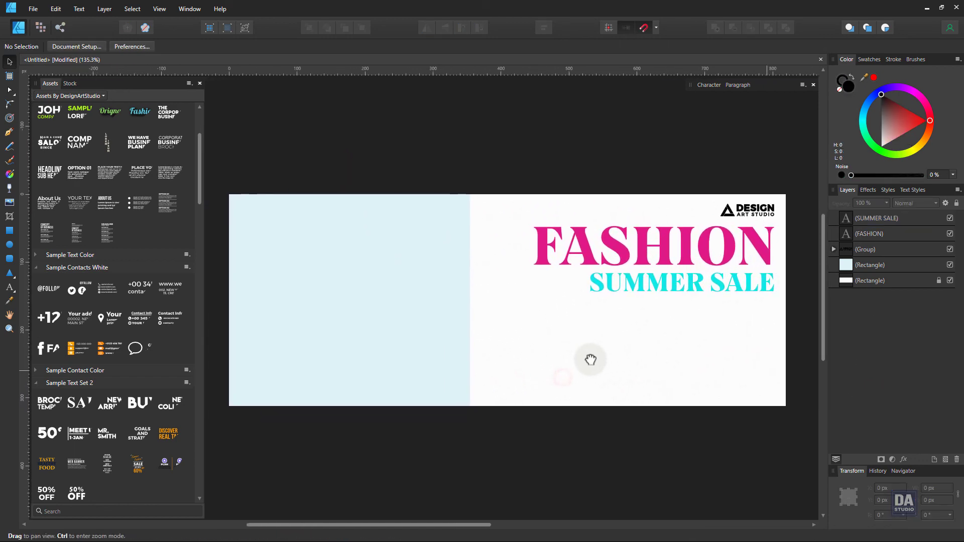
- Shift FASHION and SUMMER SALE down together
click(663, 251)
shift+click(680, 280)
mouse_move(681, 280)
mouse_down()
mouse_move(686, 289)
mouse_move(683, 280)
mouse_up()
click(679, 328)
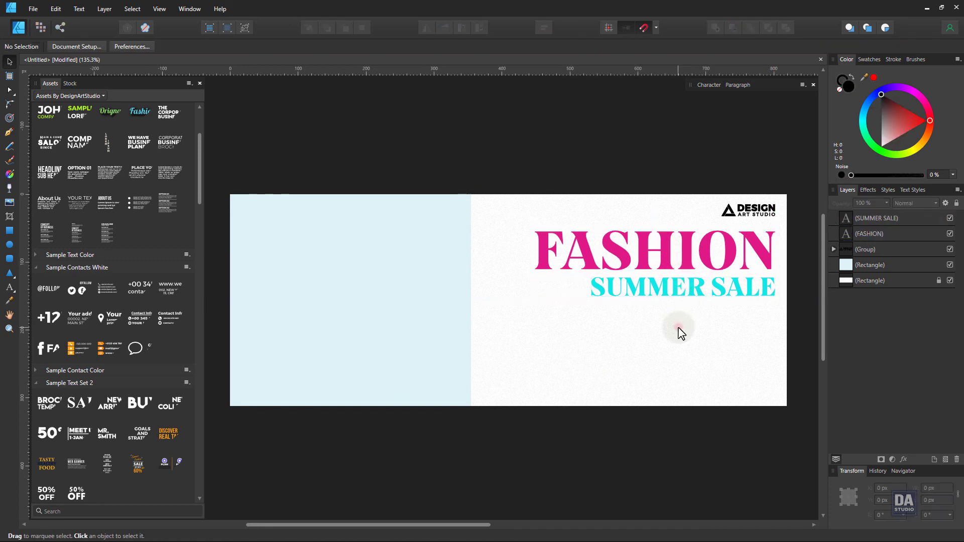
drag(648, 343, 650, 343)
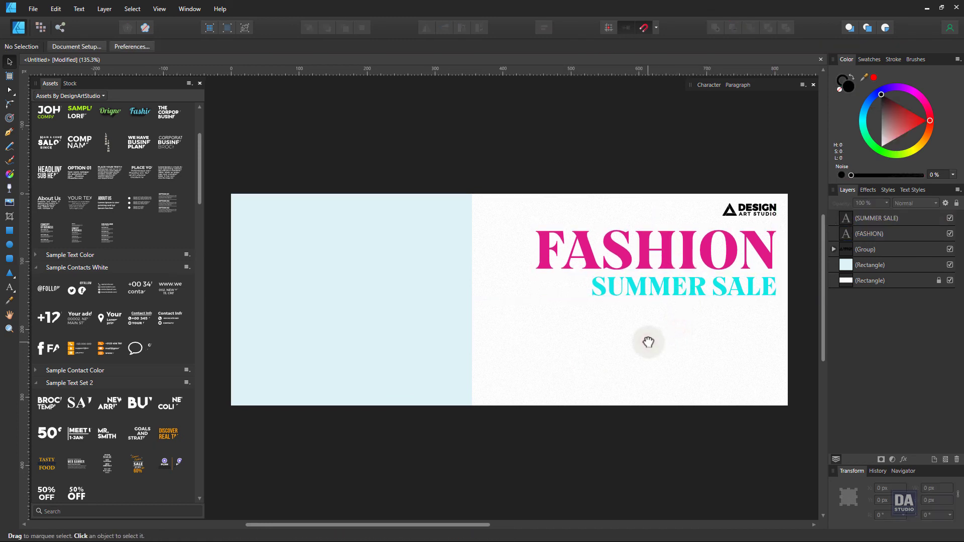
- Place a text block asset and shrink it to fit the light-blue area
scroll(121, 346, up, 2)
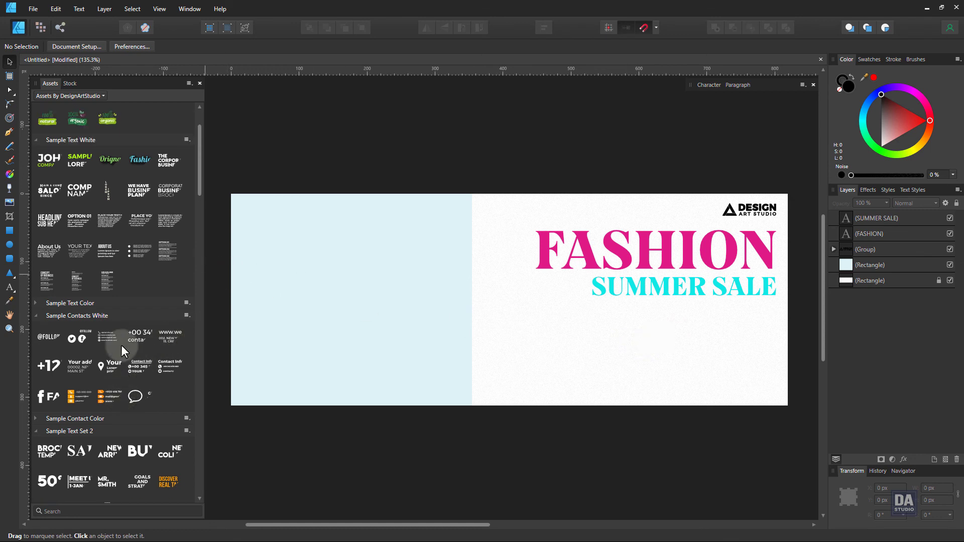
scroll(122, 345, up, 2)
drag(140, 267, 389, 303)
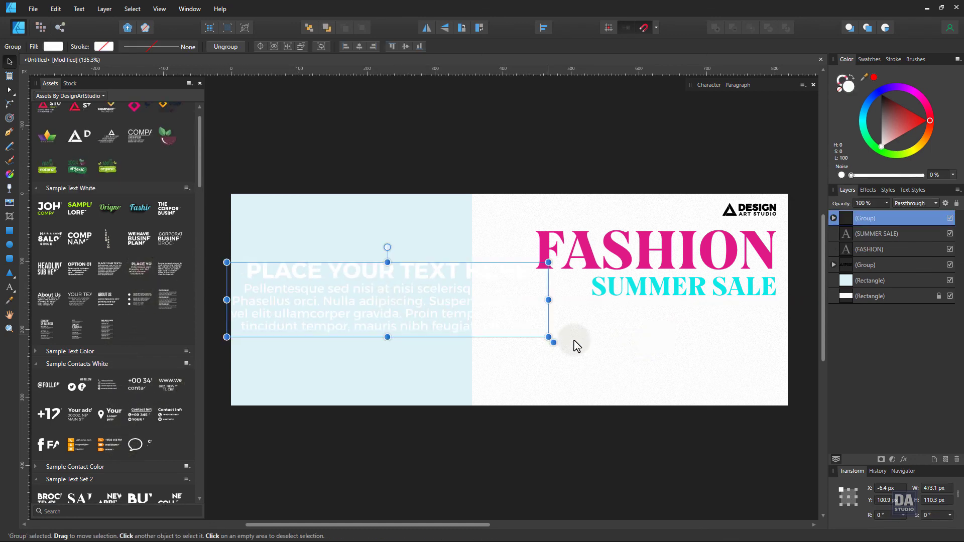
drag(553, 343, 429, 313)
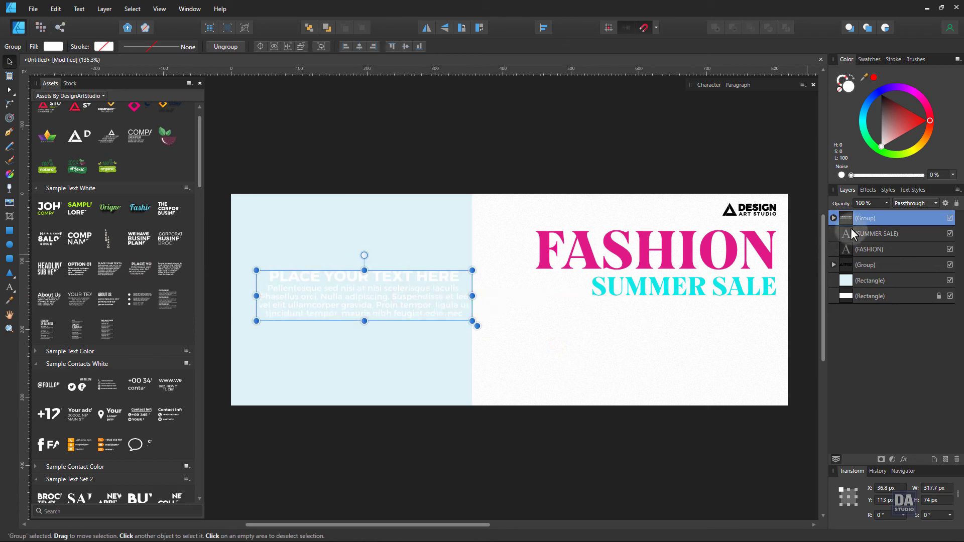
- Hide the PLACE YOUR TEXT HERE heading and make the body text black
click(834, 218)
click(950, 233)
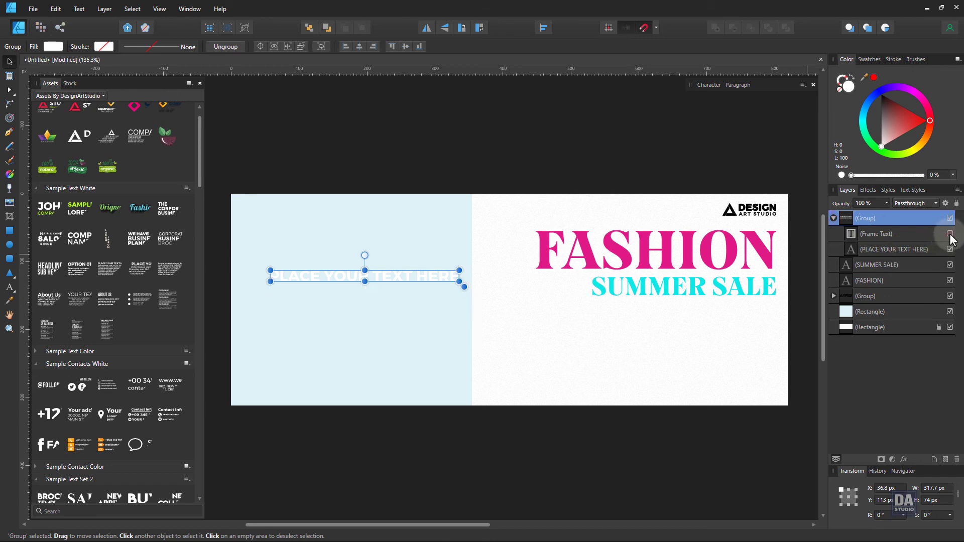
click(950, 249)
click(877, 235)
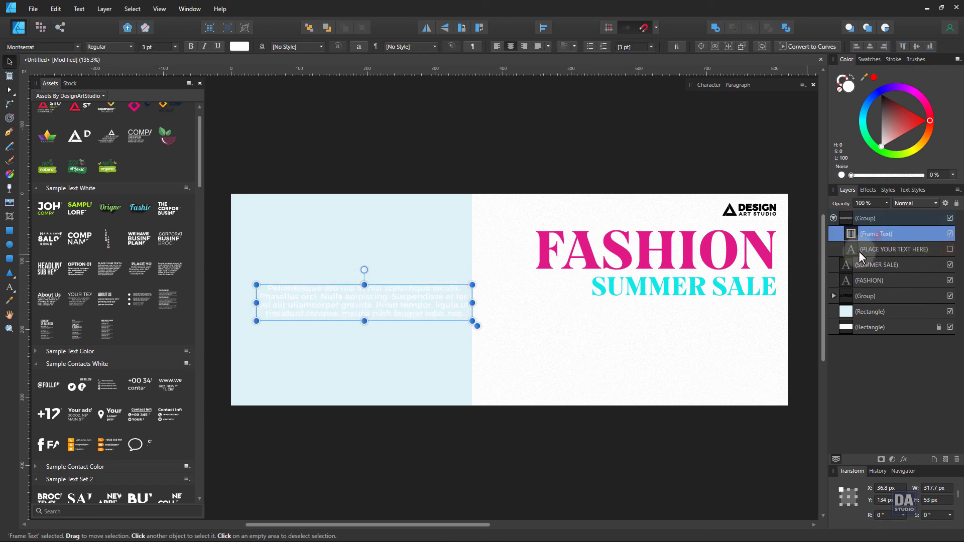
click(370, 315)
drag(895, 110, 868, 86)
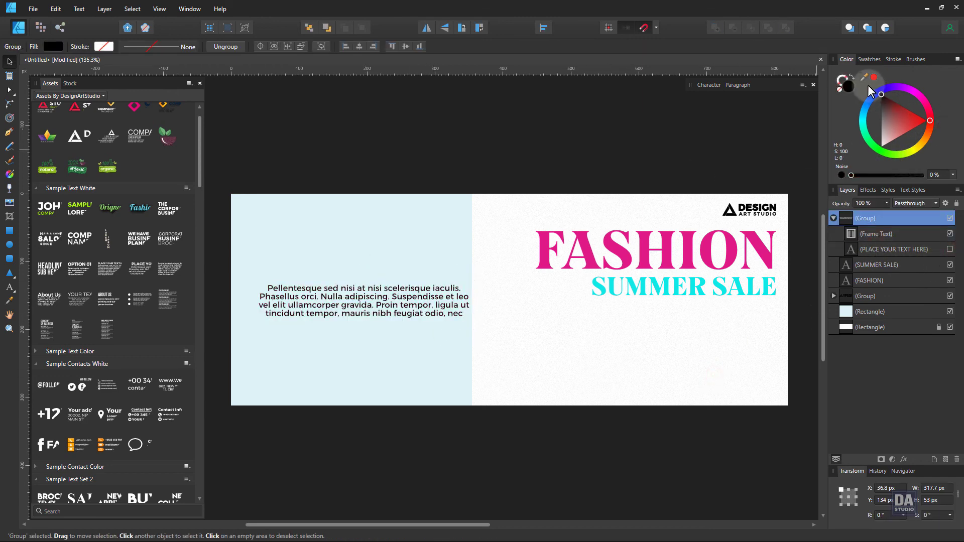
- Right-align the paragraph text
click(748, 85)
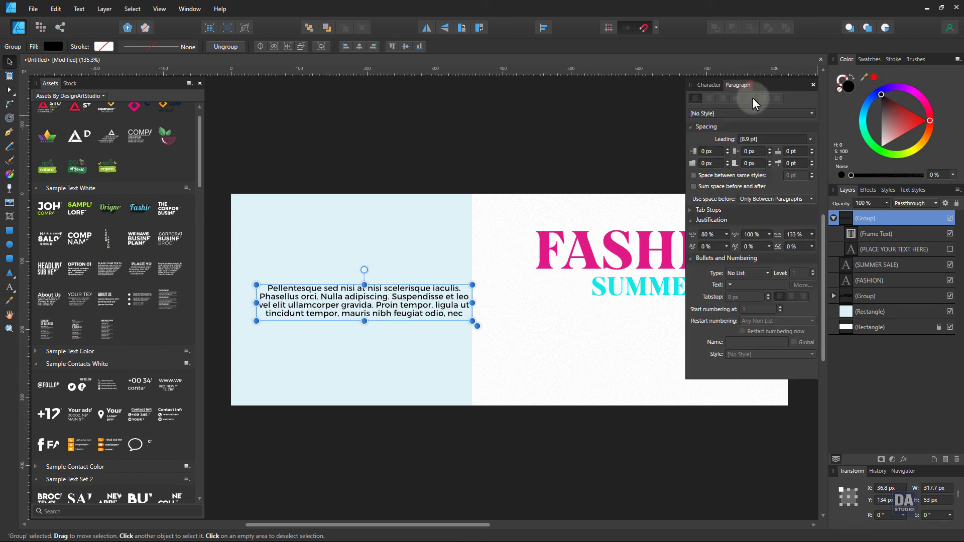
double_click(462, 308)
click(722, 99)
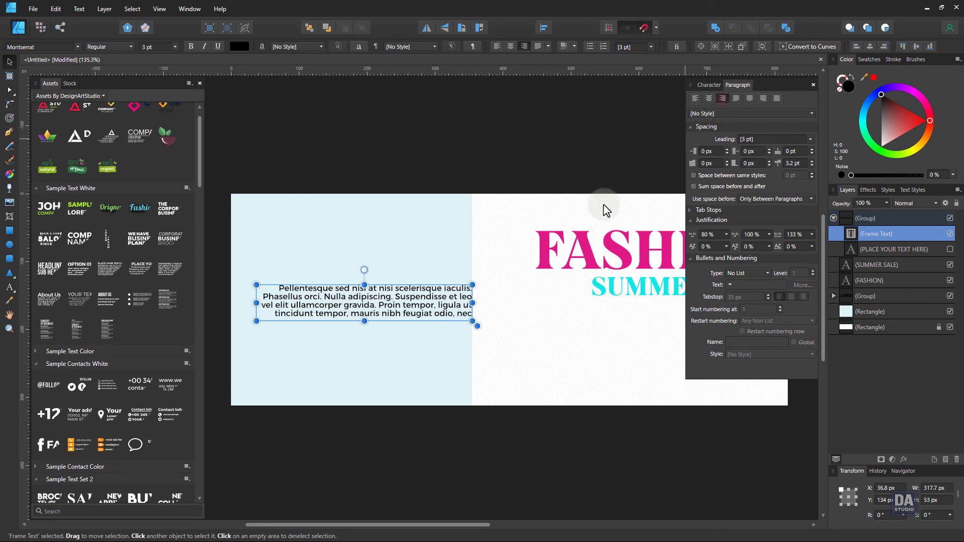
click(775, 84)
- Move the paragraph under SUMMER SALE and resize its frame to about 296 × 35 px
mouse_move(387, 312)
mouse_down()
mouse_move(690, 336)
mouse_move(667, 335)
mouse_move(638, 312)
mouse_move(663, 304)
mouse_up()
click(701, 336)
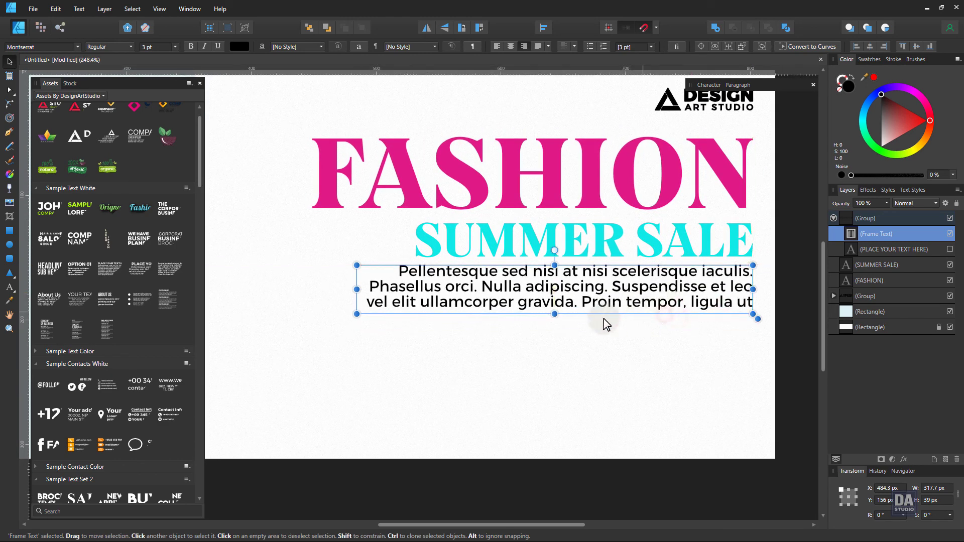
mouse_move(356, 314)
mouse_down()
mouse_move(345, 312)
mouse_move(383, 288)
mouse_move(364, 289)
mouse_up()
click(447, 354)
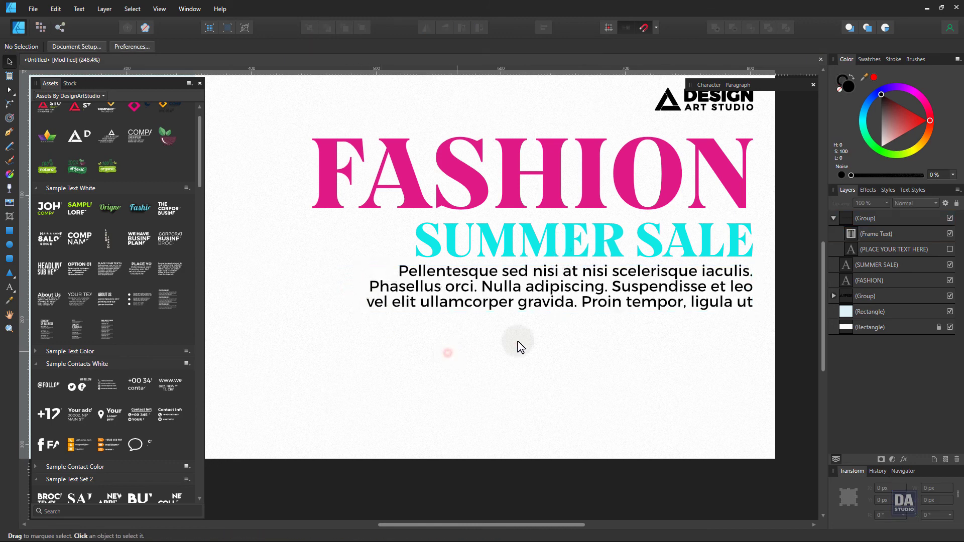
click(602, 311)
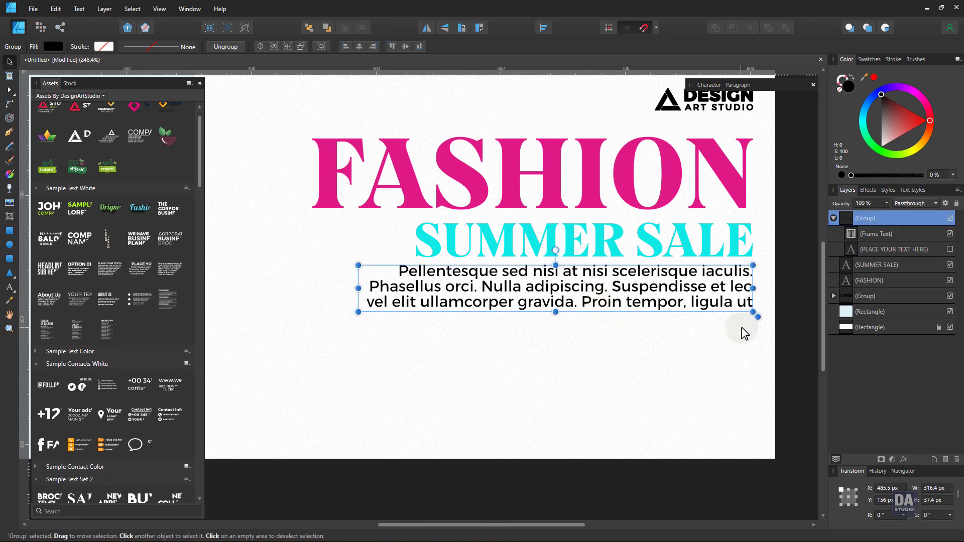
drag(358, 312, 359, 312)
click(738, 302)
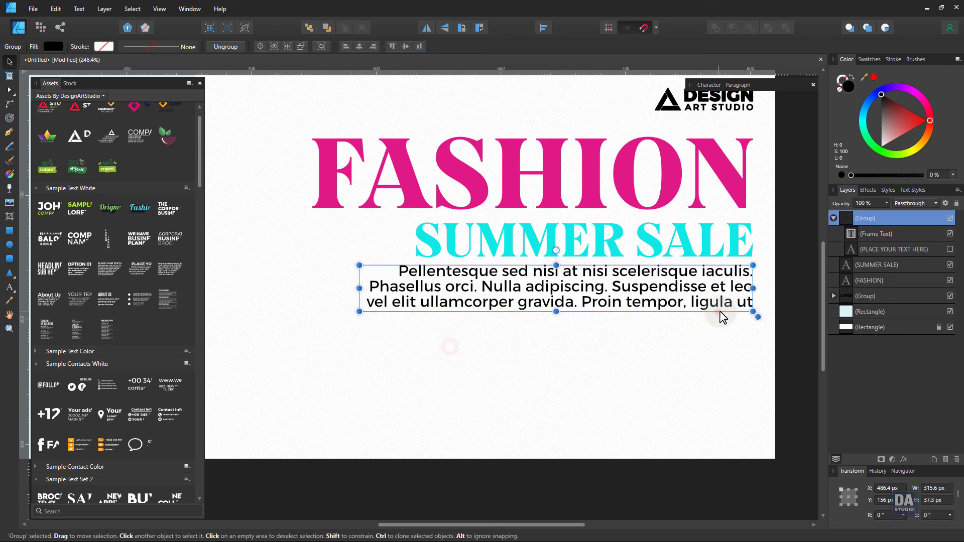
drag(754, 309, 735, 303)
click(711, 327)
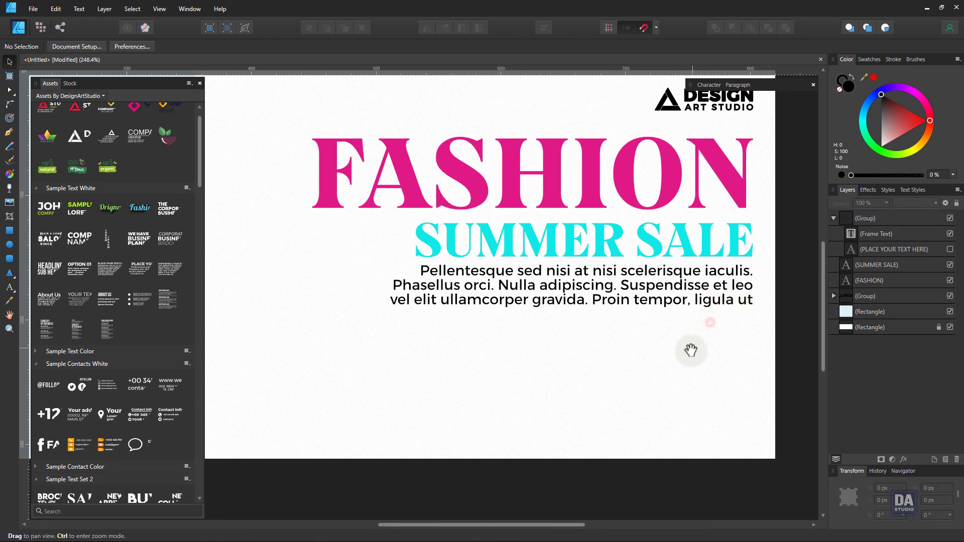
drag(688, 349, 702, 347)
- Place a SHOP NOW button under the paragraph and scale it down
scroll(146, 377, down, 5)
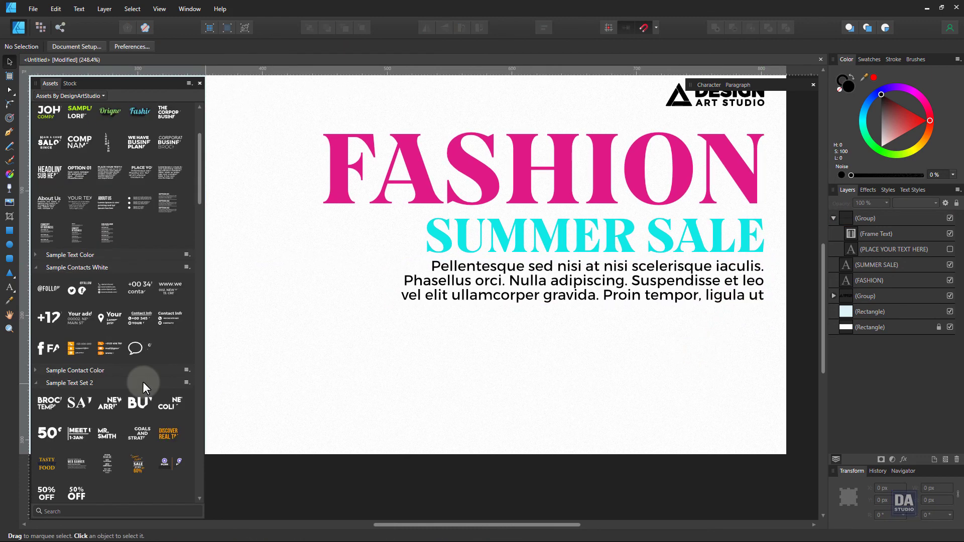
scroll(143, 384, down, 6)
mouse_move(57, 321)
mouse_down()
mouse_move(459, 380)
mouse_move(717, 376)
mouse_up()
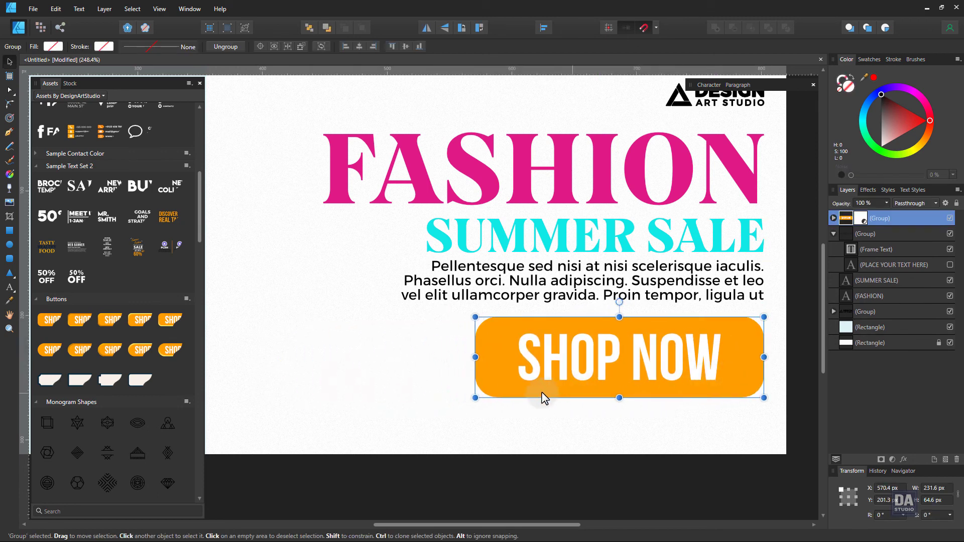
drag(481, 397, 597, 340)
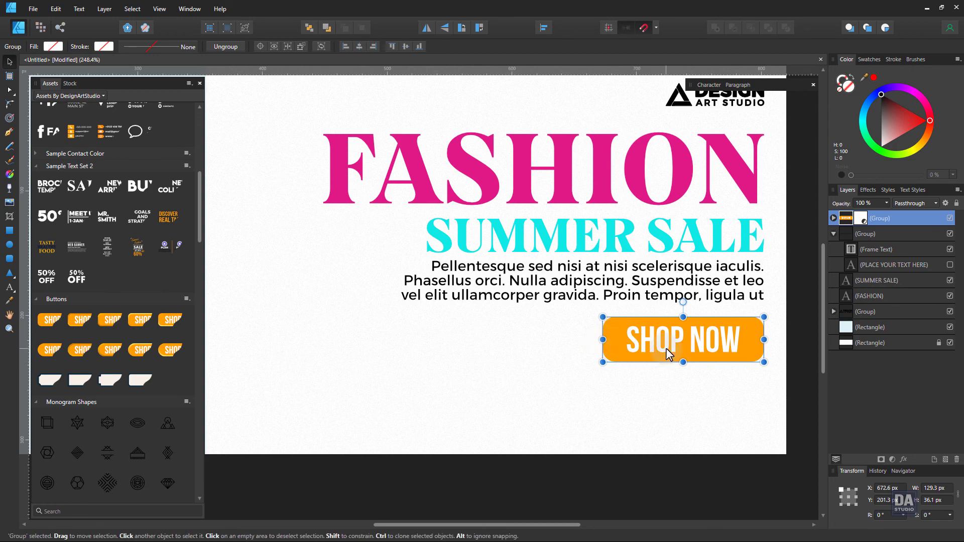
- Restyle the button as a 0.4 pt black outline with no fill and black lettering
double_click(617, 355)
drag(893, 103, 892, 92)
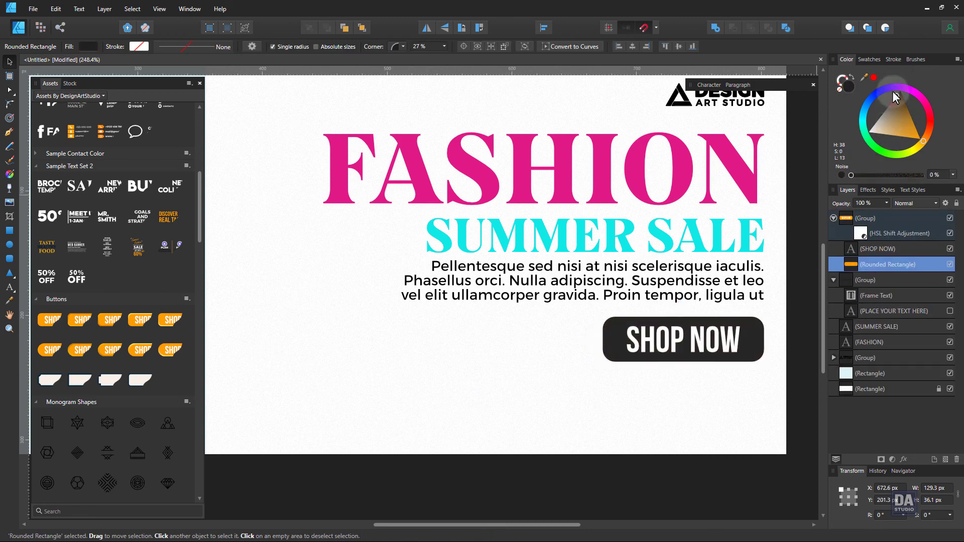
click(852, 77)
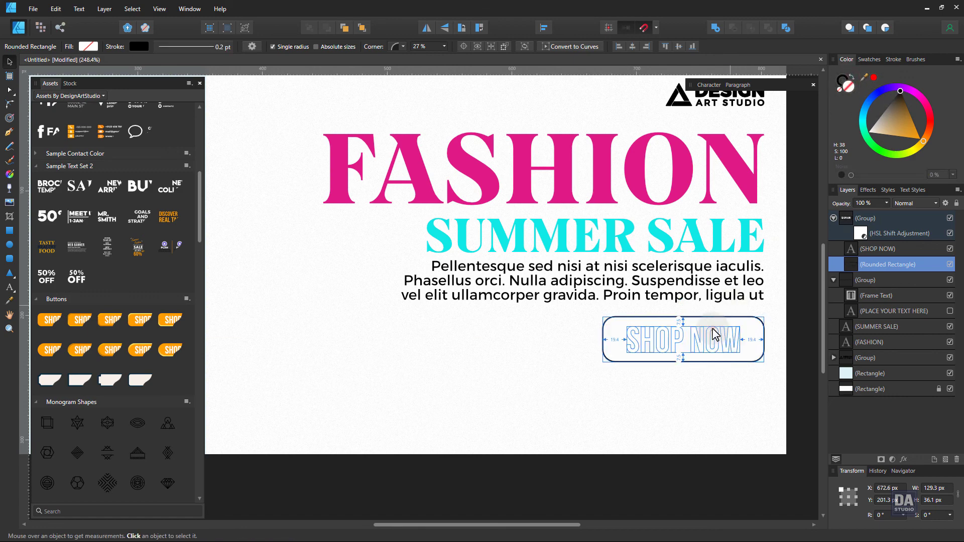
click(884, 249)
drag(878, 131, 909, 151)
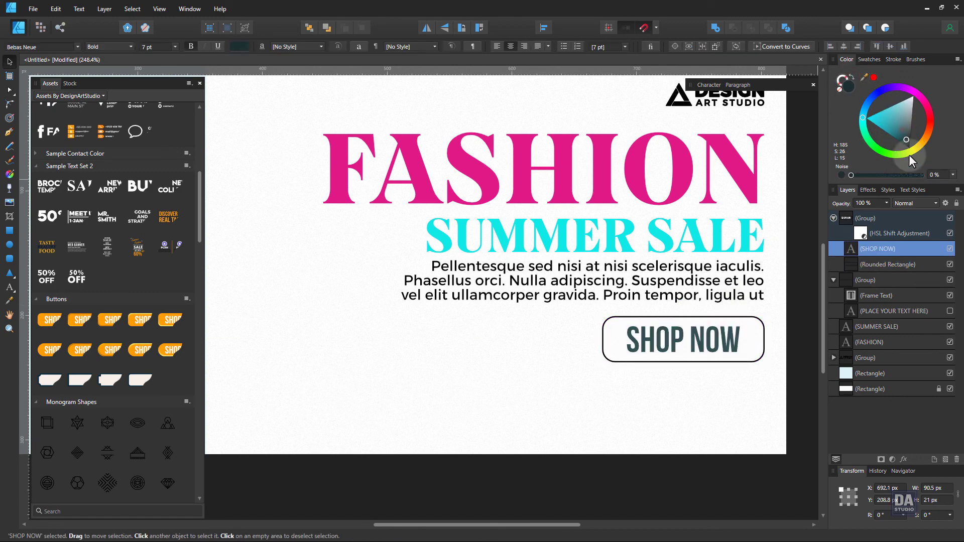
click(737, 364)
click(893, 59)
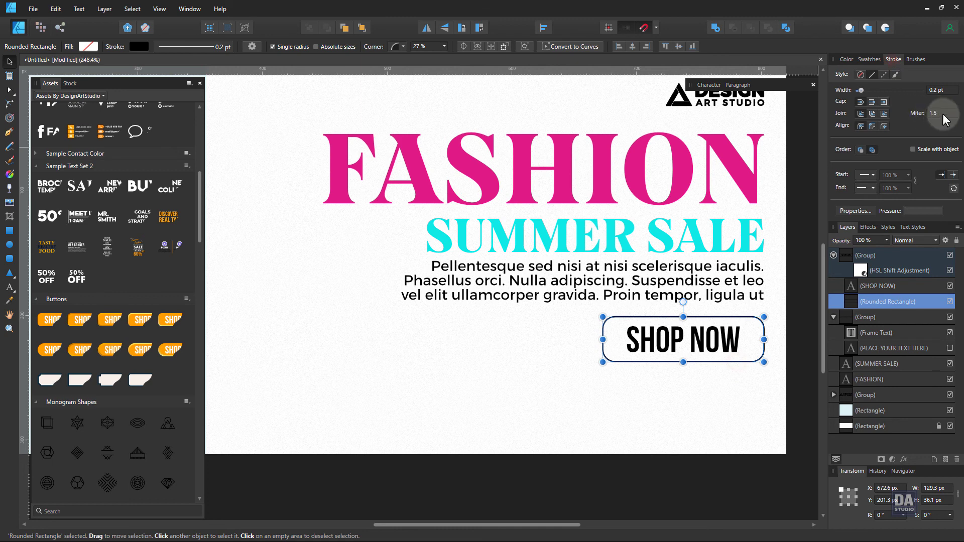
click(779, 408)
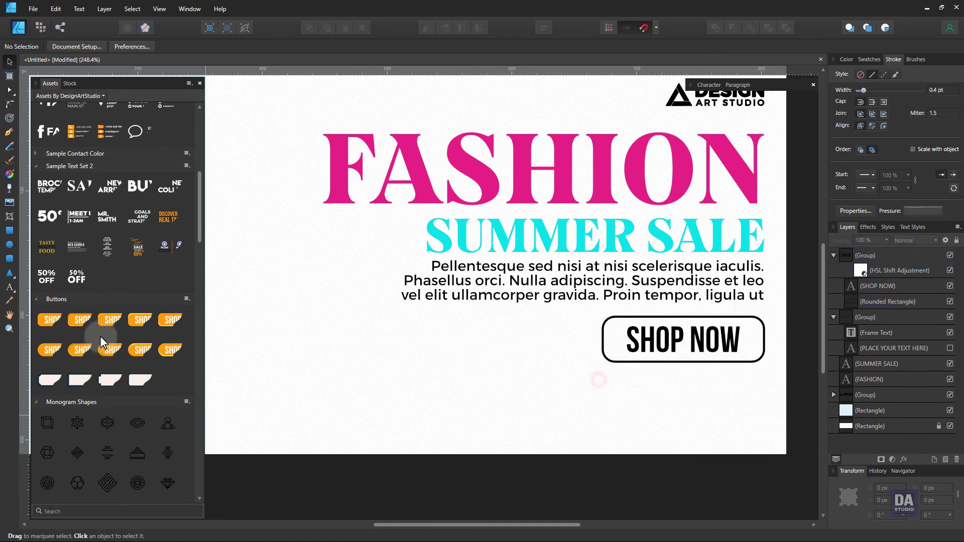
scroll(100, 341, up, 2)
scroll(98, 341, up, 1)
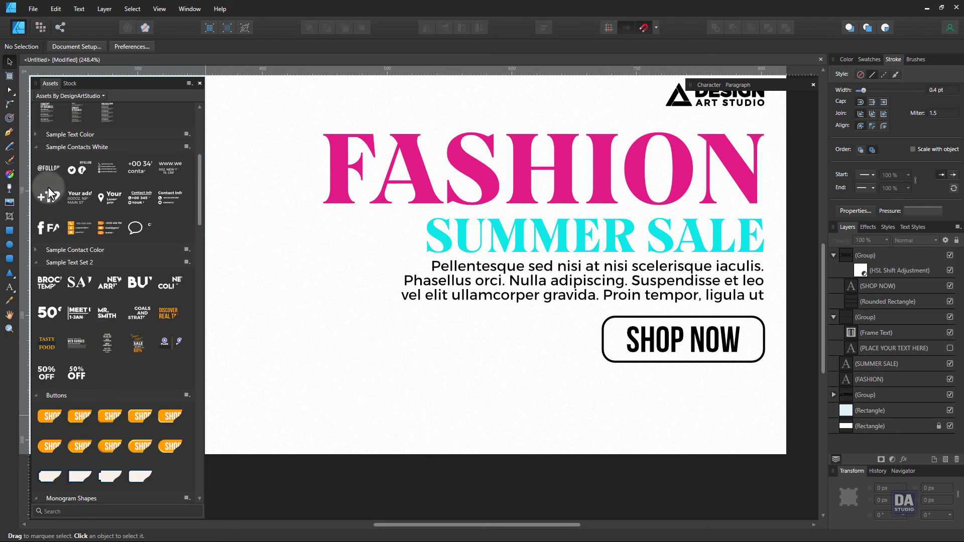
drag(224, 304, 476, 383)
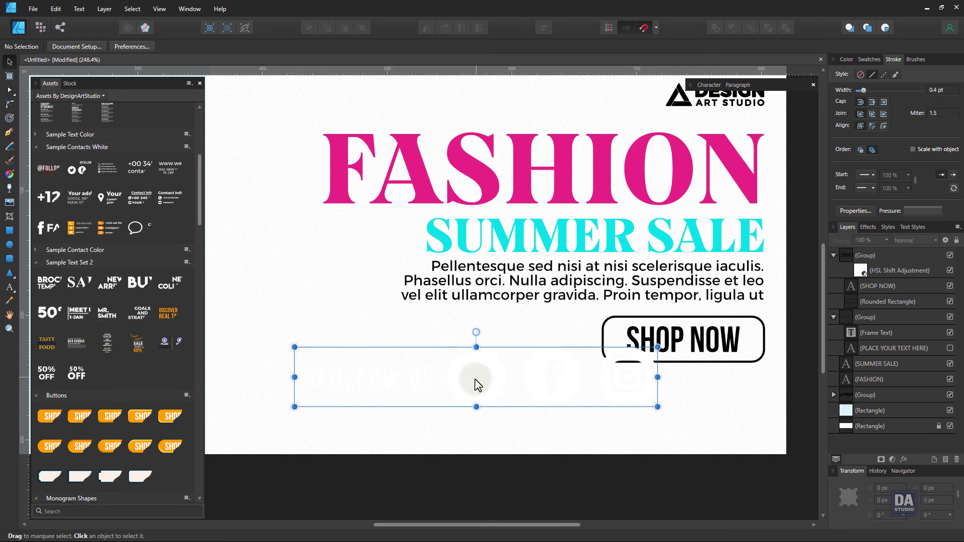
click(869, 60)
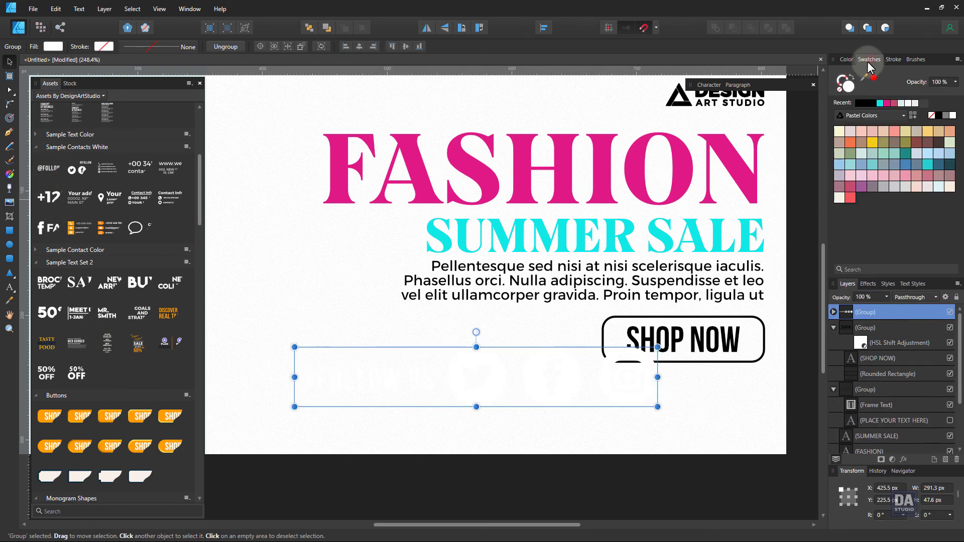
click(857, 103)
drag(294, 347, 481, 369)
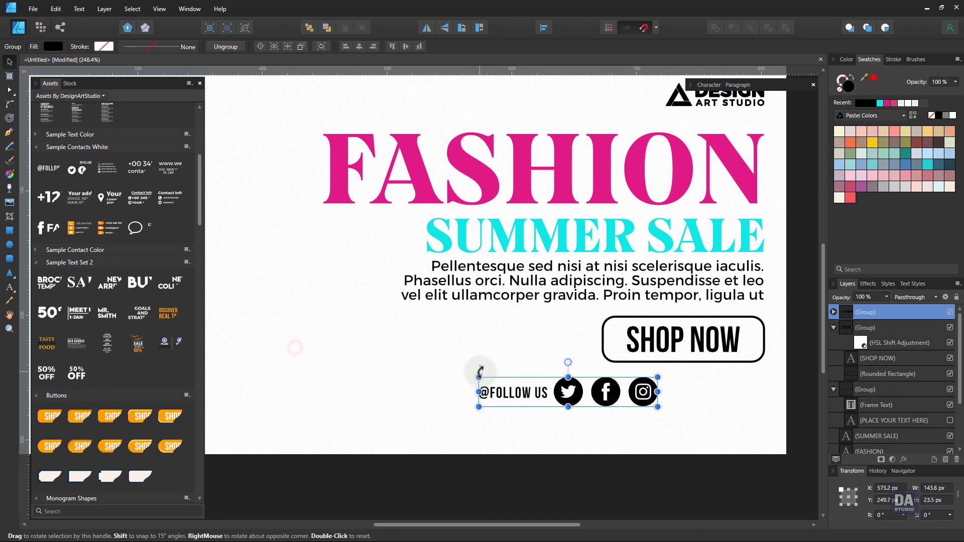
drag(573, 395, 680, 416)
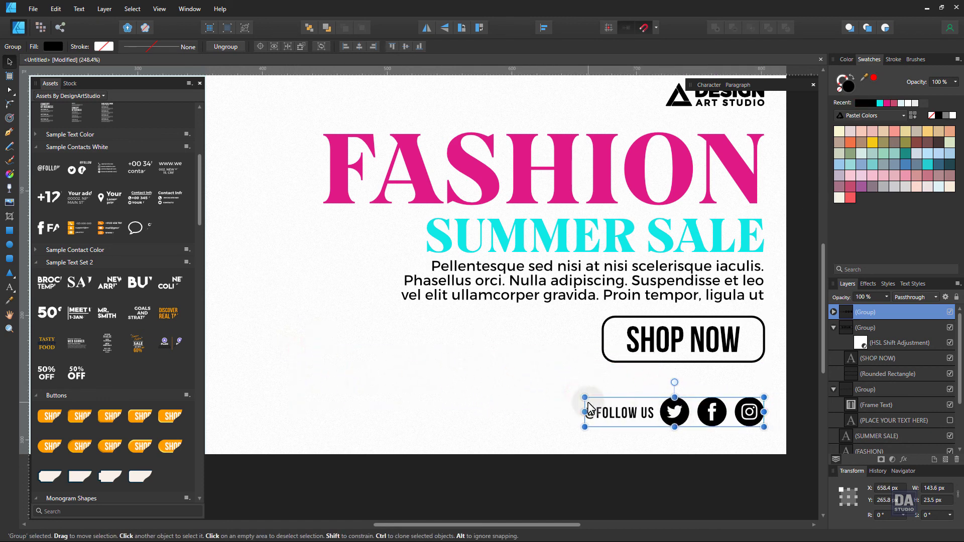
drag(585, 397, 579, 396)
drag(639, 414, 641, 408)
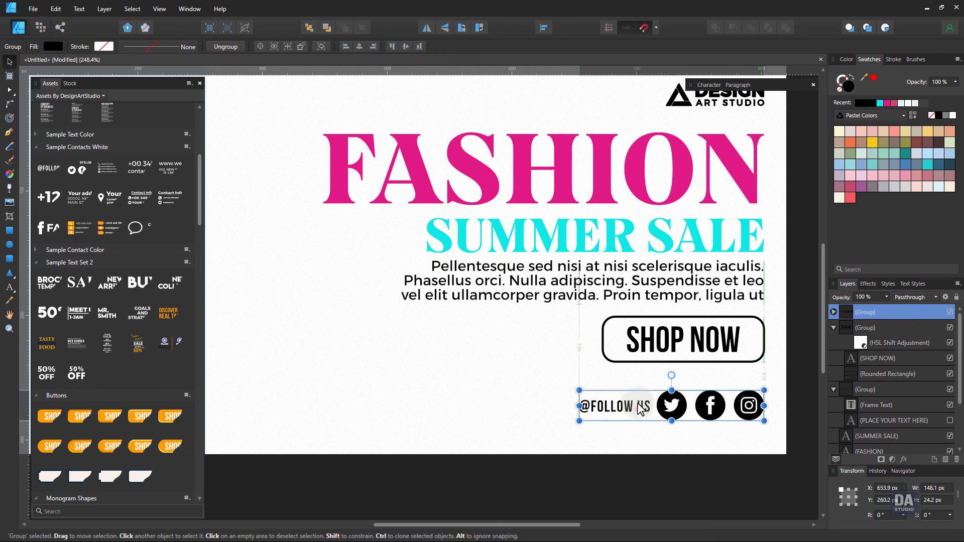
- Move all the right-side banner elements down slightly
scroll(640, 408, down, 3)
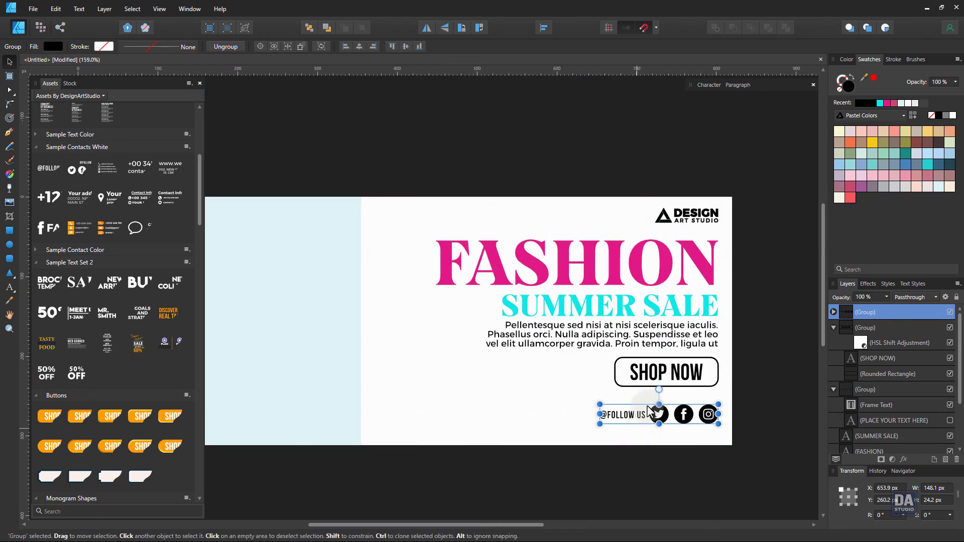
mouse_move(742, 189)
mouse_down()
mouse_move(525, 334)
mouse_move(400, 441)
mouse_up()
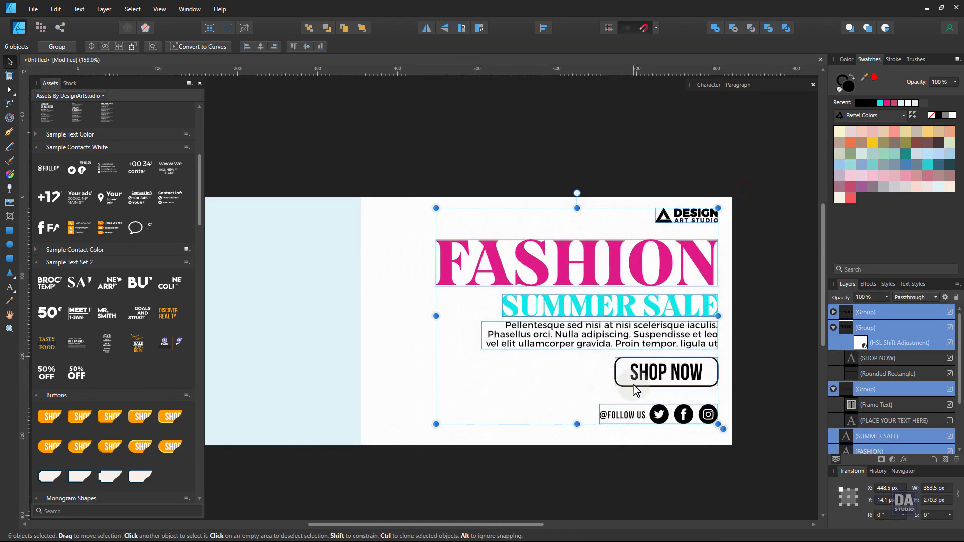
drag(640, 343, 640, 349)
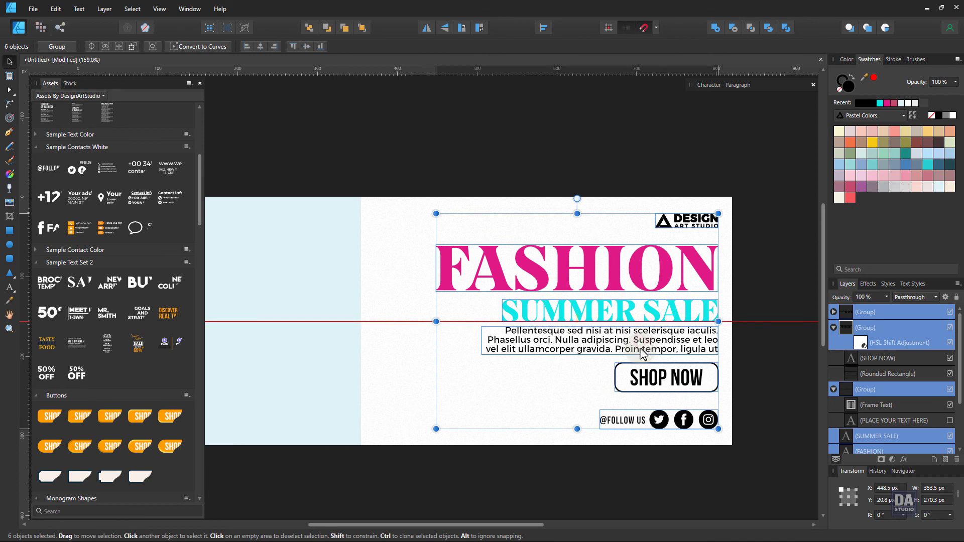
click(743, 362)
scroll(745, 382, down, 2)
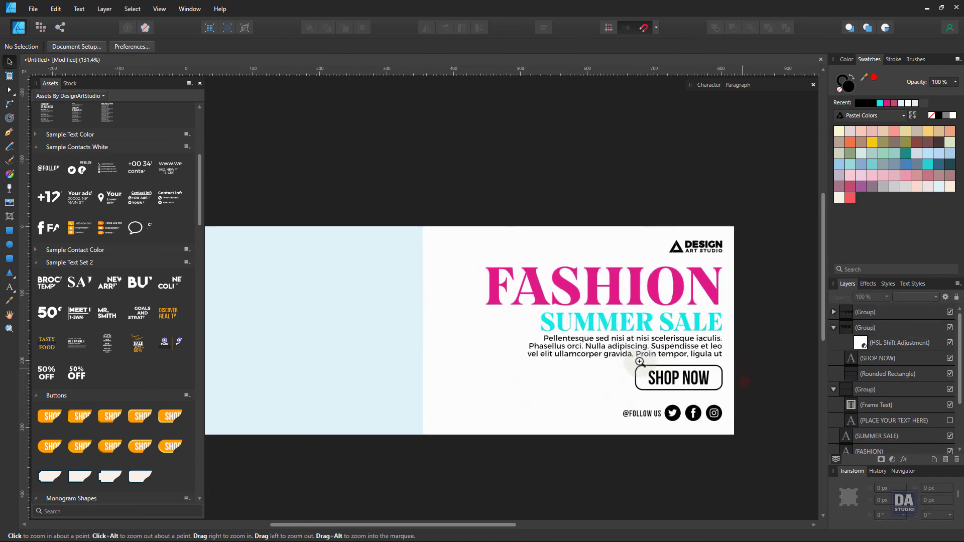
mouse_move(531, 396)
mouse_down()
mouse_move(542, 394)
mouse_move(495, 391)
mouse_up()
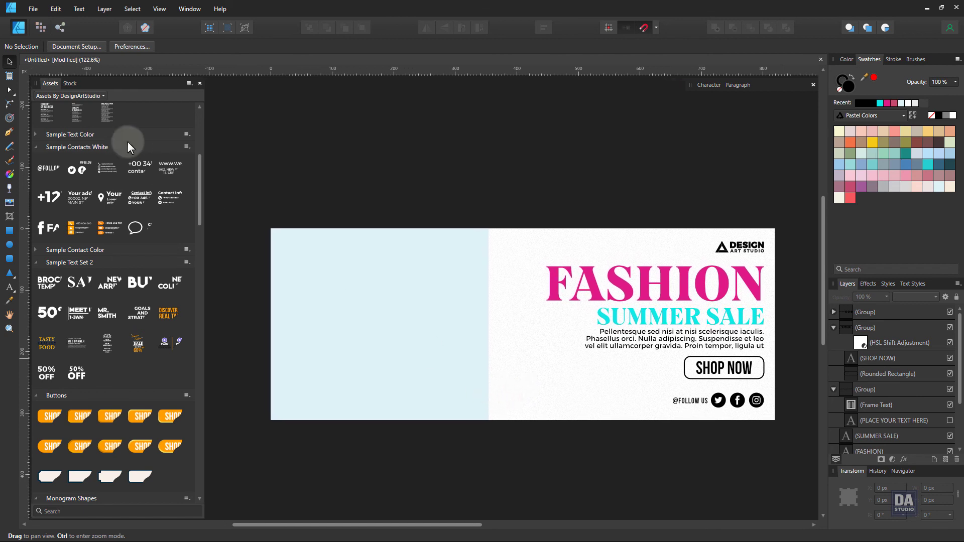
- Search the Pexels stock photo library for 'fashion'
click(69, 84)
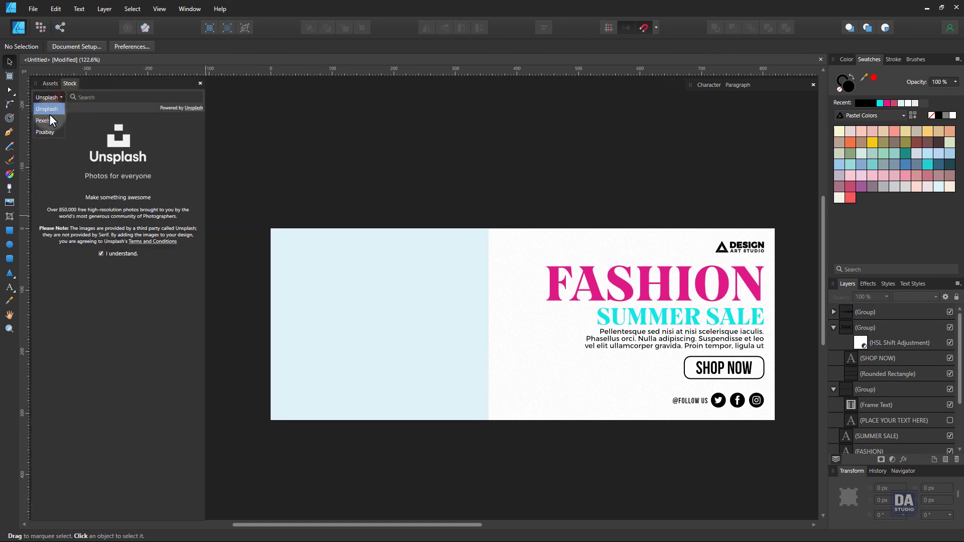
click(50, 120)
text(fashion)
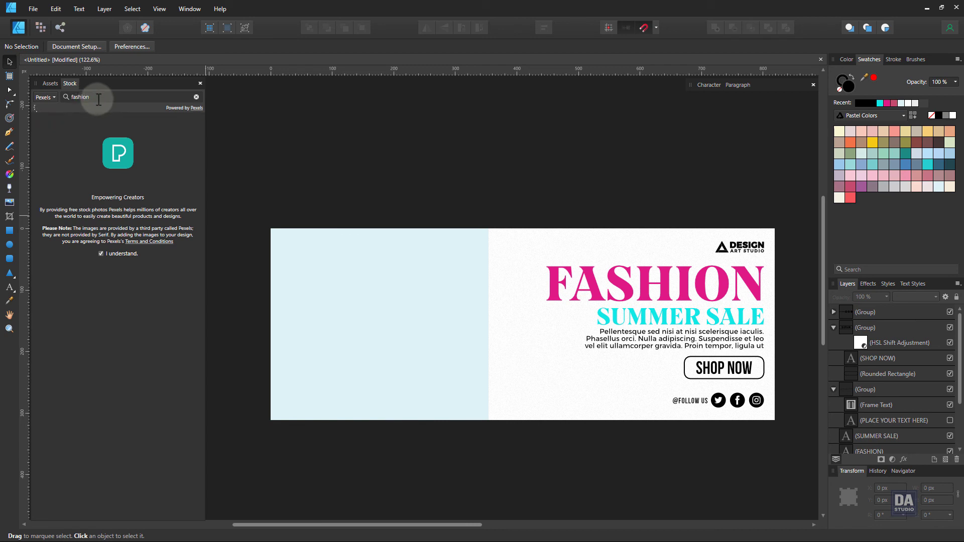
key(Return)
- Scroll through the Pexels fashion results to find a model photo
scroll(119, 370, down, 3)
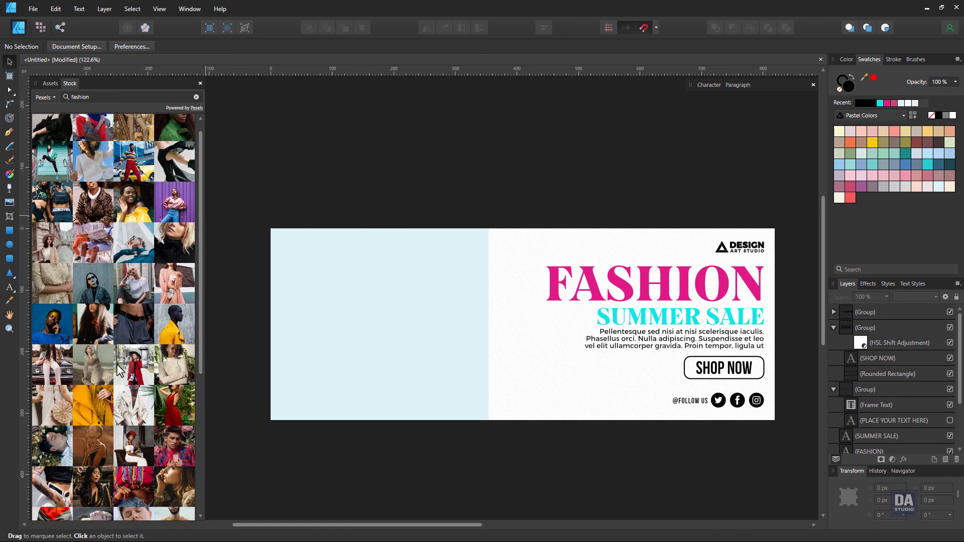
scroll(119, 372, down, 5)
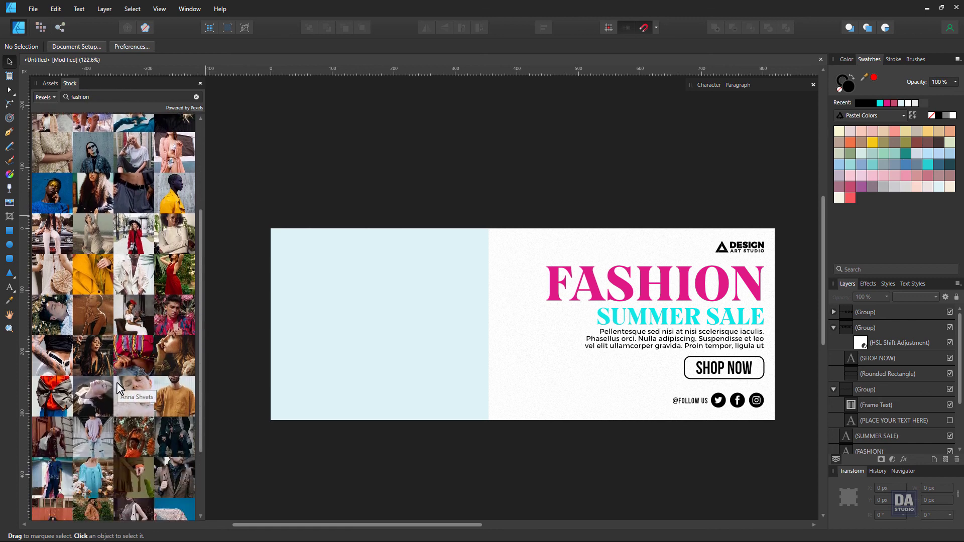
scroll(116, 384, down, 2)
scroll(116, 388, down, 2)
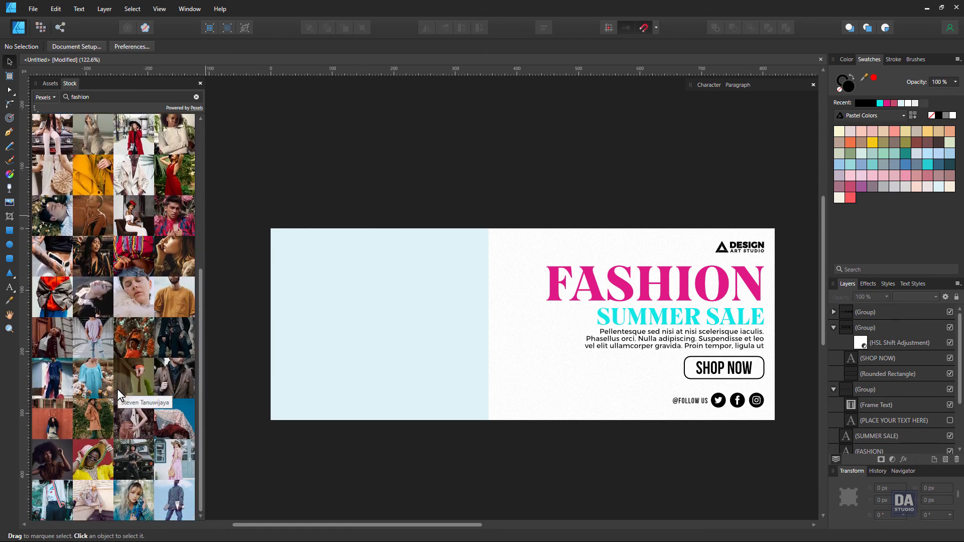
scroll(116, 388, down, 2)
scroll(118, 390, down, 1)
scroll(118, 390, down, 2)
scroll(118, 393, down, 1)
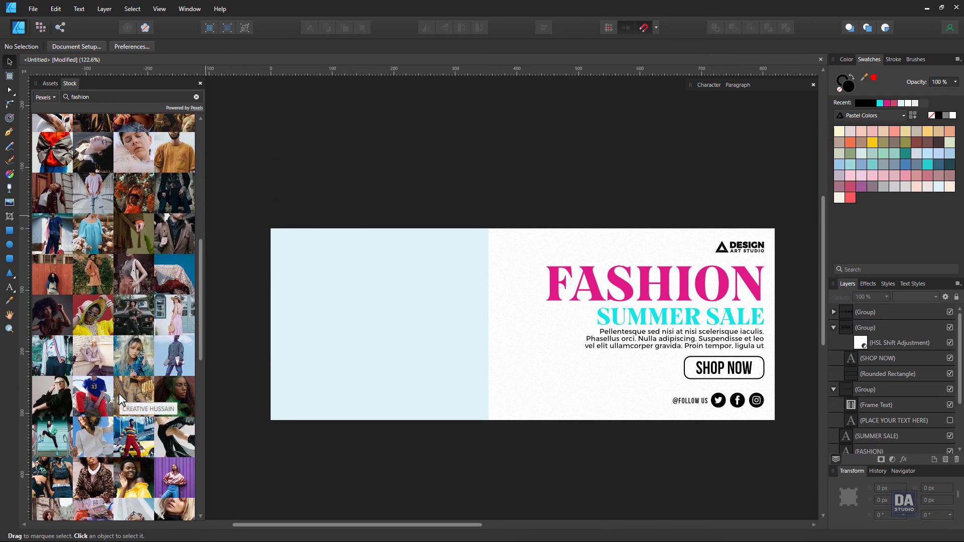
scroll(118, 393, down, 2)
scroll(118, 394, down, 1)
scroll(118, 393, down, 2)
scroll(118, 393, down, 1)
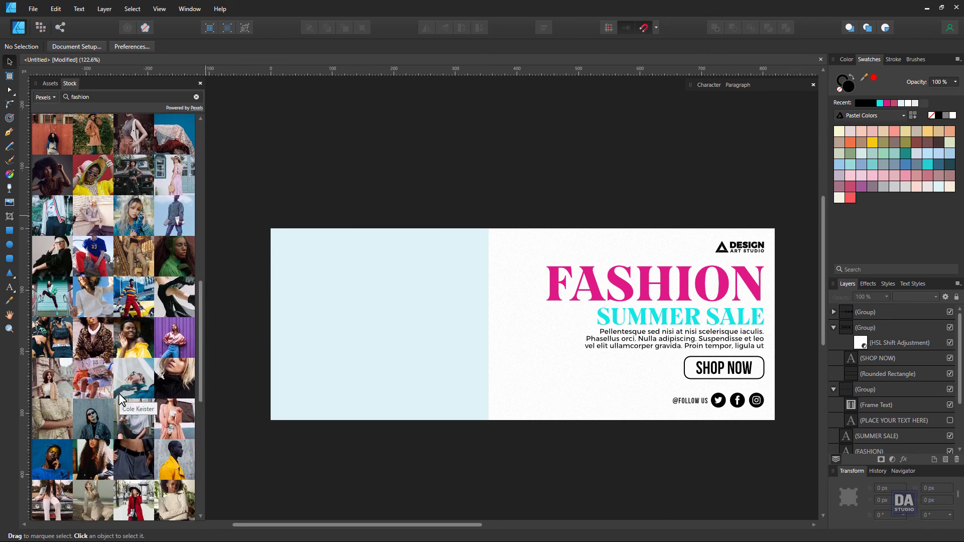
scroll(119, 393, down, 2)
scroll(119, 394, down, 1)
scroll(119, 393, down, 2)
scroll(121, 393, down, 1)
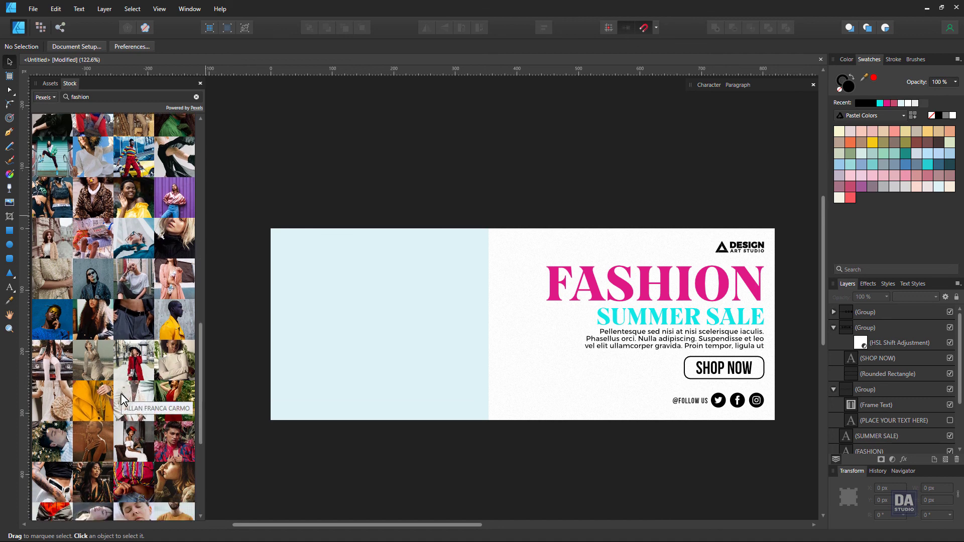
scroll(121, 394, down, 2)
scroll(121, 394, down, 1)
scroll(122, 395, down, 2)
scroll(122, 395, down, 1)
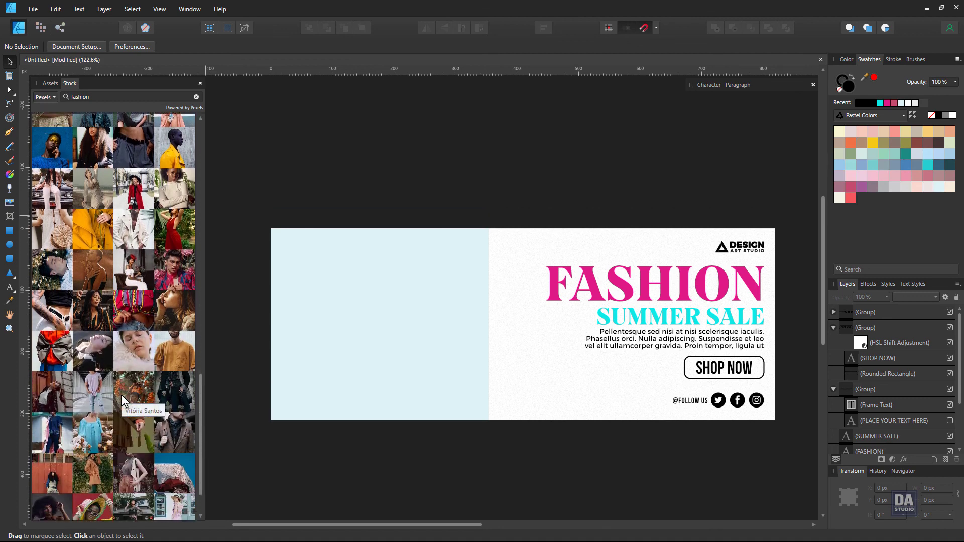
scroll(121, 395, down, 1)
scroll(121, 395, down, 1)
scroll(121, 395, down, 1)
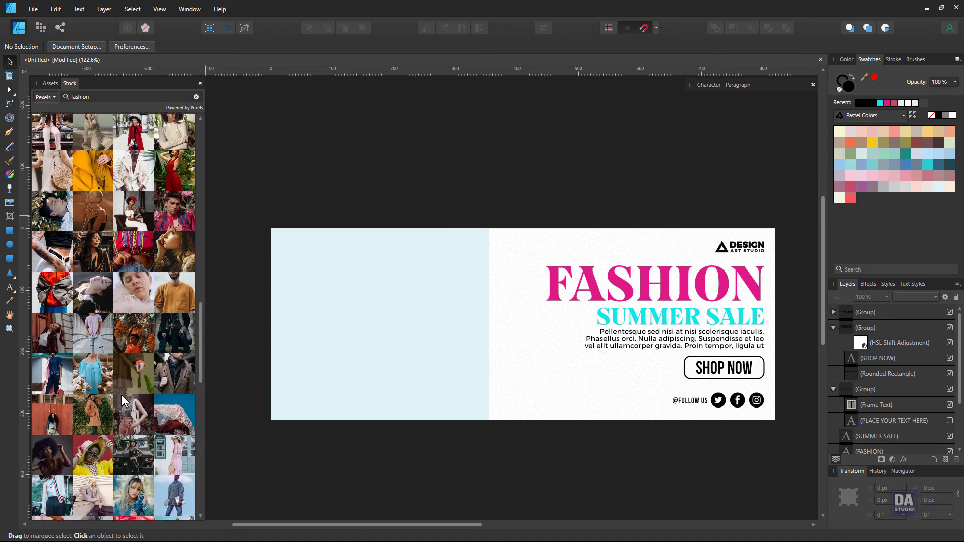
scroll(122, 395, down, 1)
scroll(121, 396, down, 1)
scroll(125, 394, down, 2)
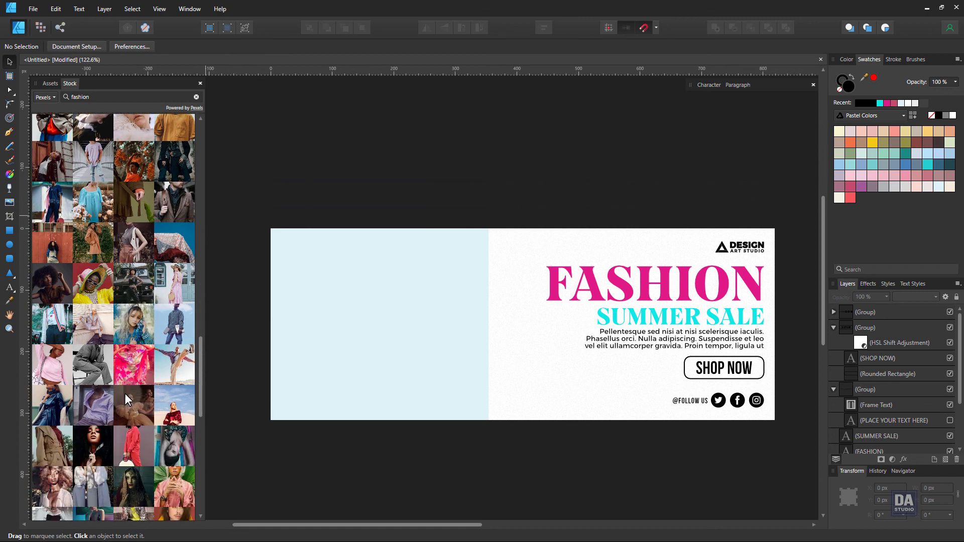
scroll(128, 387, down, 3)
scroll(127, 387, down, 2)
scroll(127, 387, down, 1)
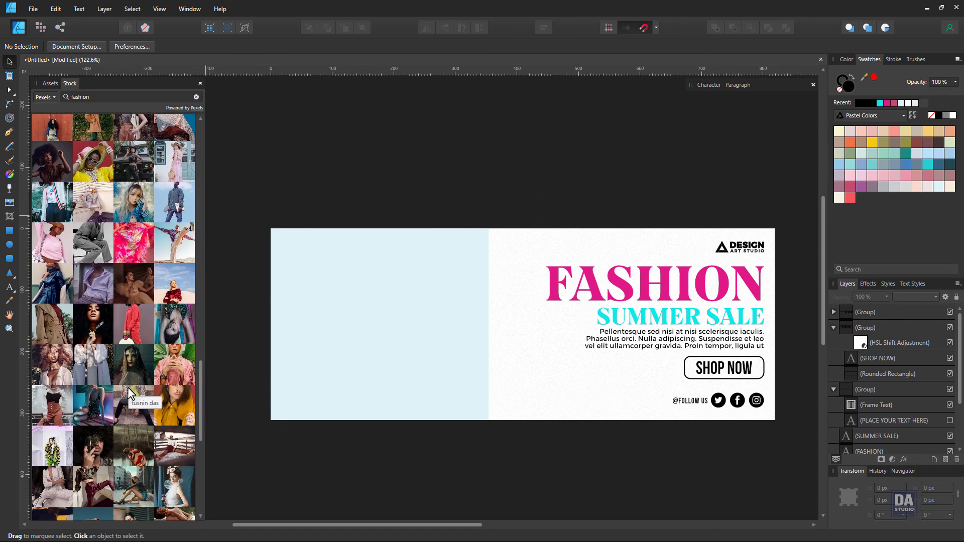
scroll(128, 388, down, 5)
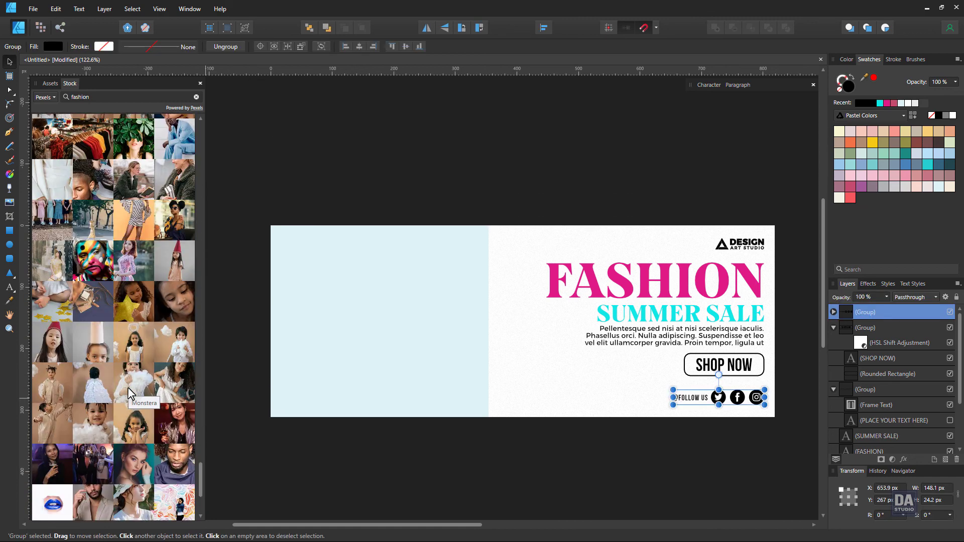
scroll(127, 387, down, 2)
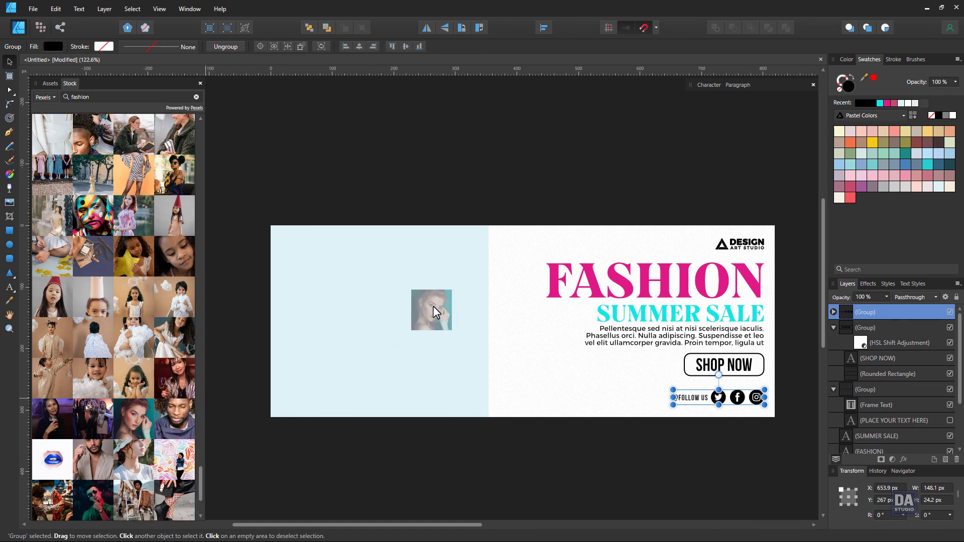
- Place the red-haired model photo from Pexels onto the banner and resize it to banner height
drag(130, 419, 433, 305)
scroll(413, 300, down, 3)
click(452, 365)
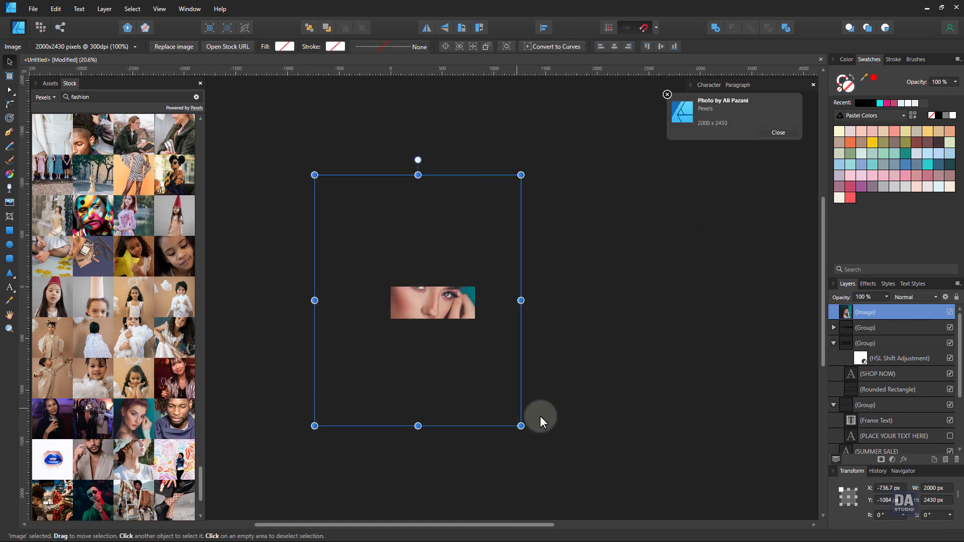
mouse_move(520, 426)
mouse_down()
mouse_move(446, 334)
mouse_move(423, 350)
mouse_up()
scroll(414, 298, up, 4)
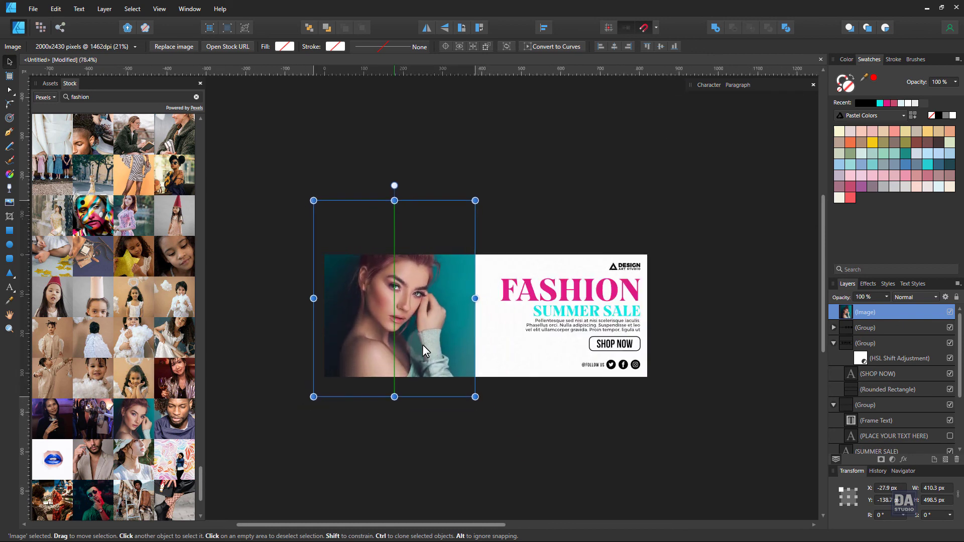
drag(475, 397, 491, 413)
- Centre the photo over the left panel and clip it inside the left Rectangle layer
drag(452, 345, 449, 316)
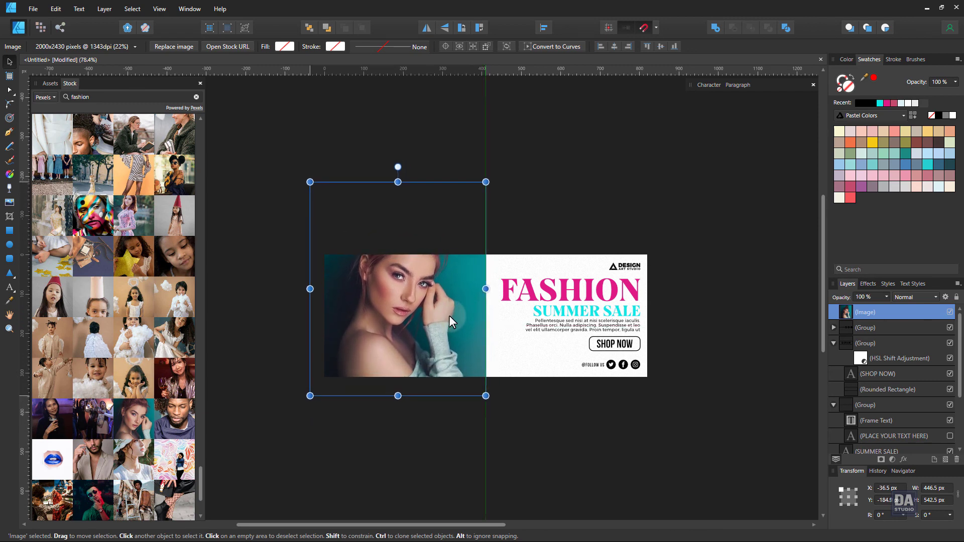
scroll(435, 317, up, 2)
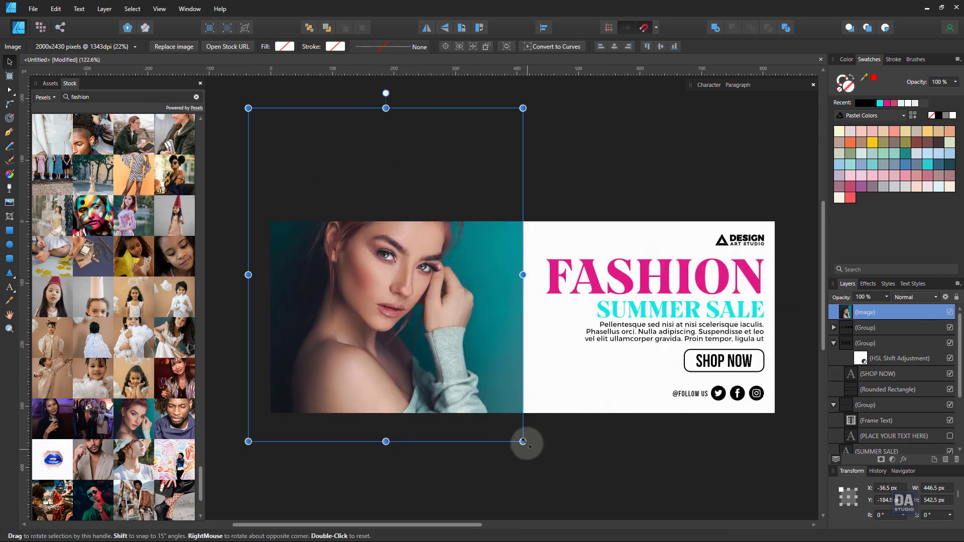
mouse_move(523, 442)
mouse_down()
mouse_move(507, 423)
mouse_move(520, 438)
mouse_up()
drag(472, 358, 460, 363)
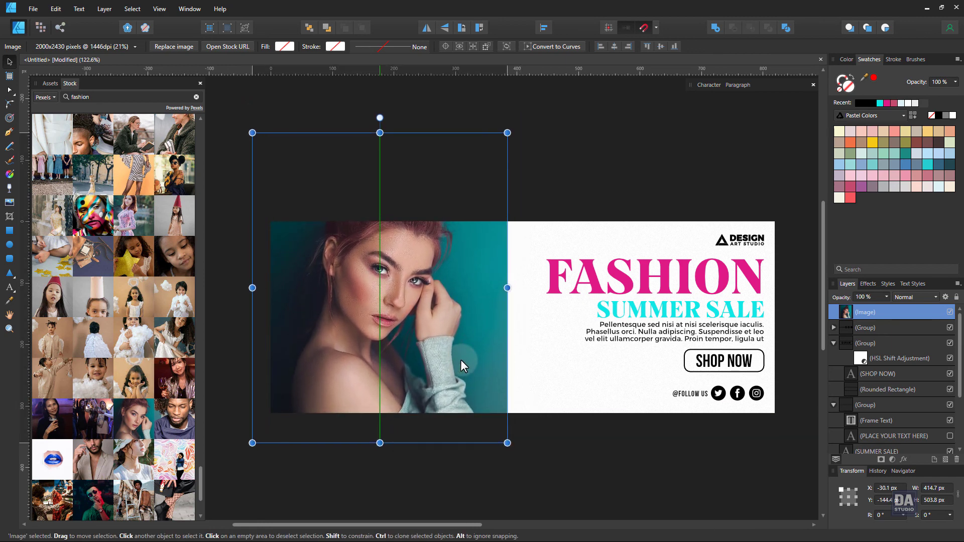
click(834, 343)
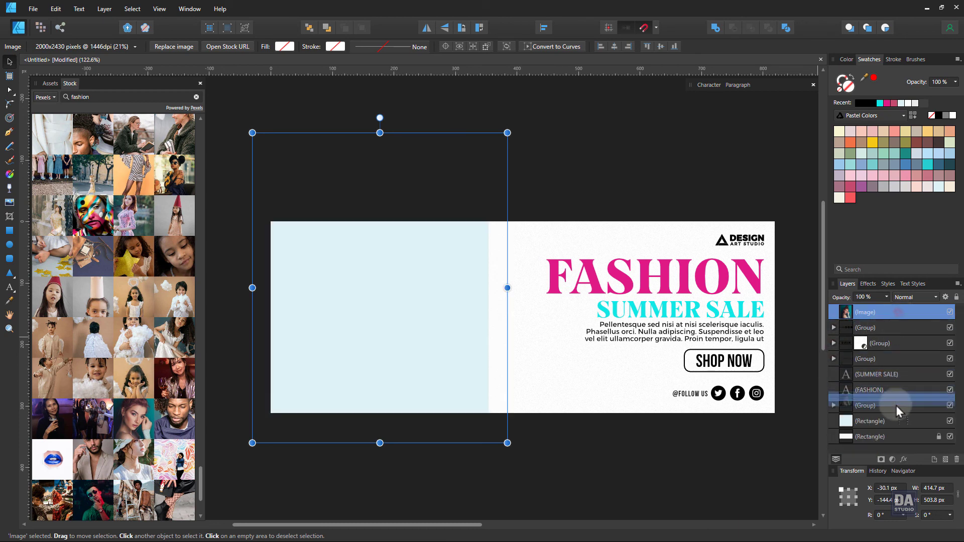
drag(867, 337, 894, 431)
- Resize the clipped model photo to about 392 × 477 px so it fills the left panel
click(560, 445)
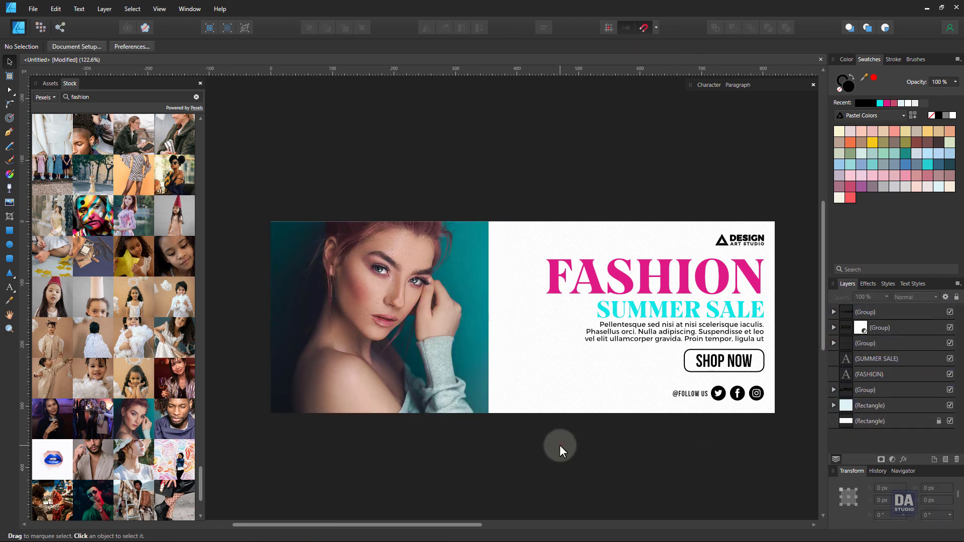
scroll(378, 294, up, 2)
scroll(377, 289, down, 1)
click(492, 276)
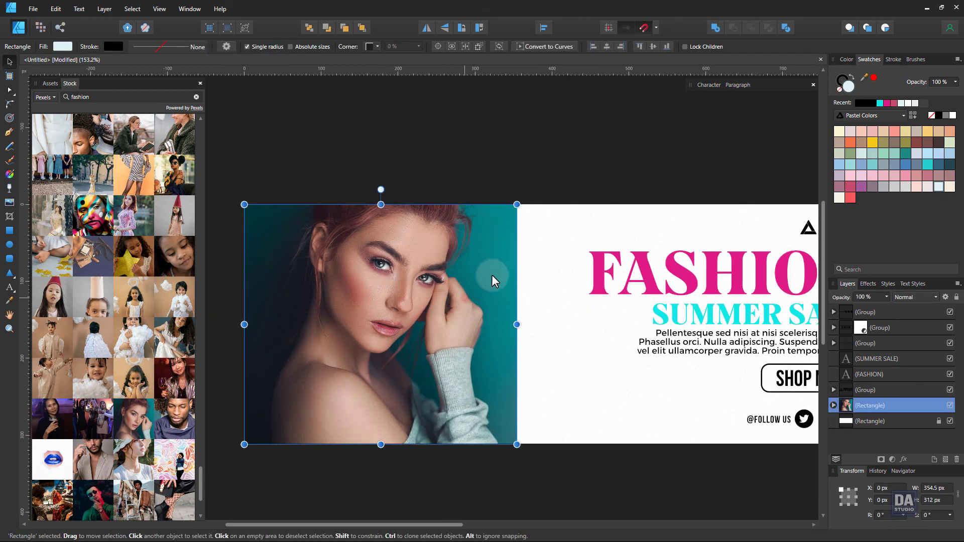
click(616, 144)
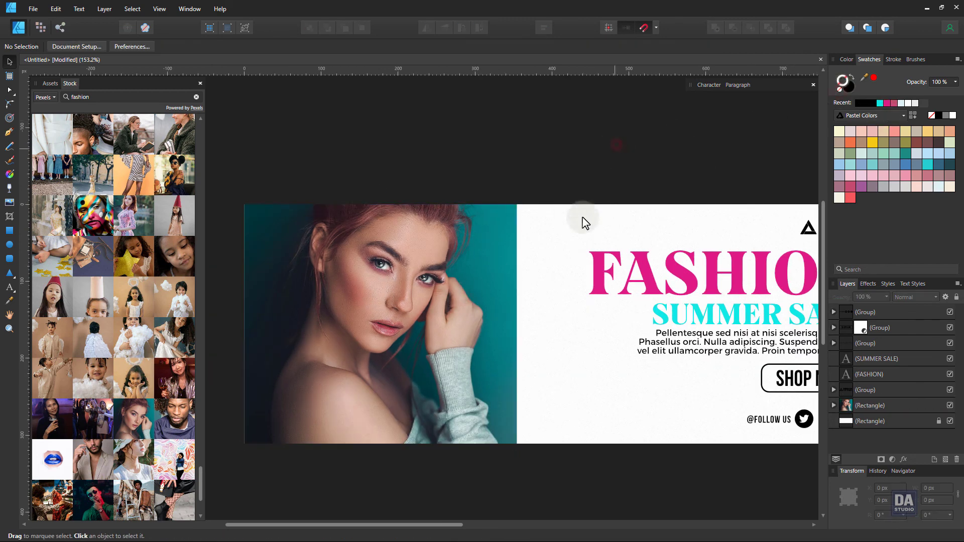
double_click(438, 332)
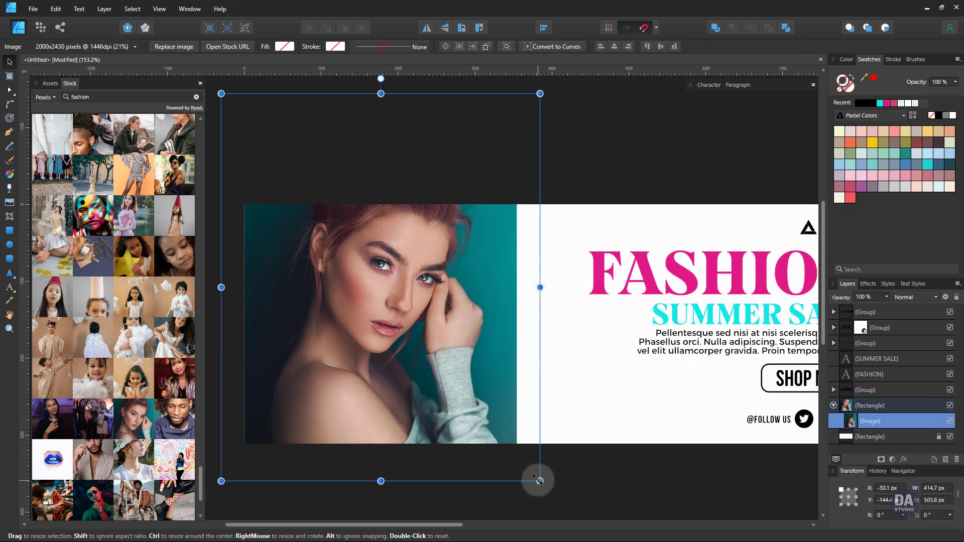
drag(539, 481, 529, 468)
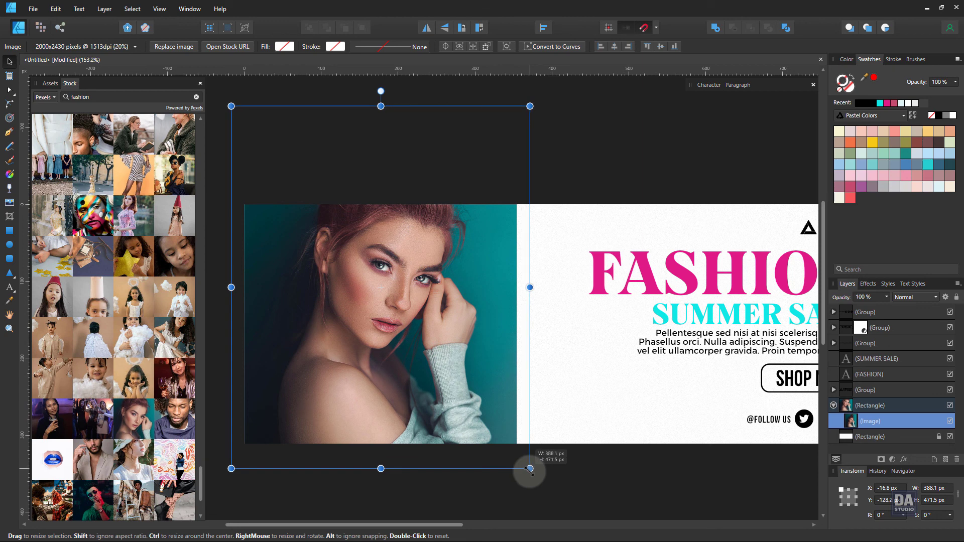
drag(530, 468, 539, 472)
click(563, 468)
click(481, 429)
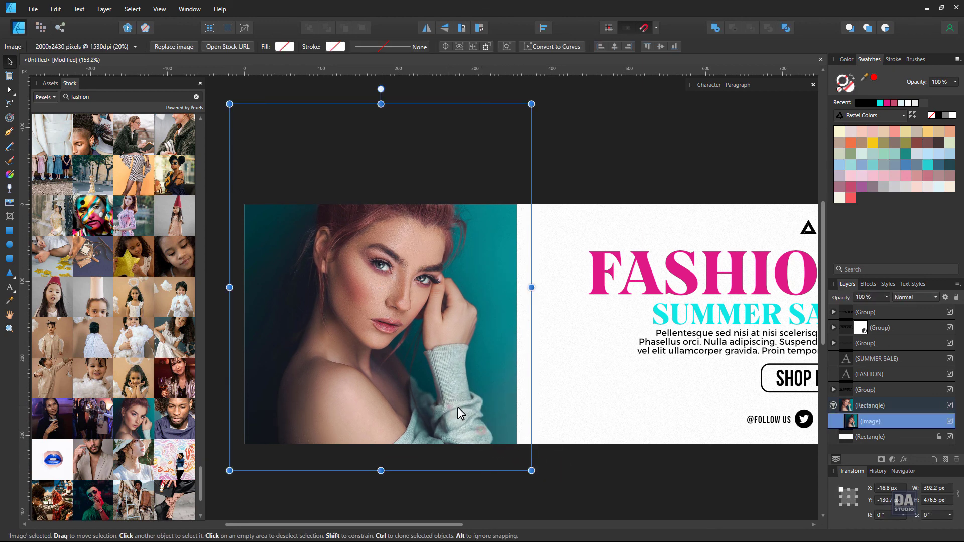
- Collapse the Stock panel and deselect everything with the Move Tool
scroll(605, 420, down, 2)
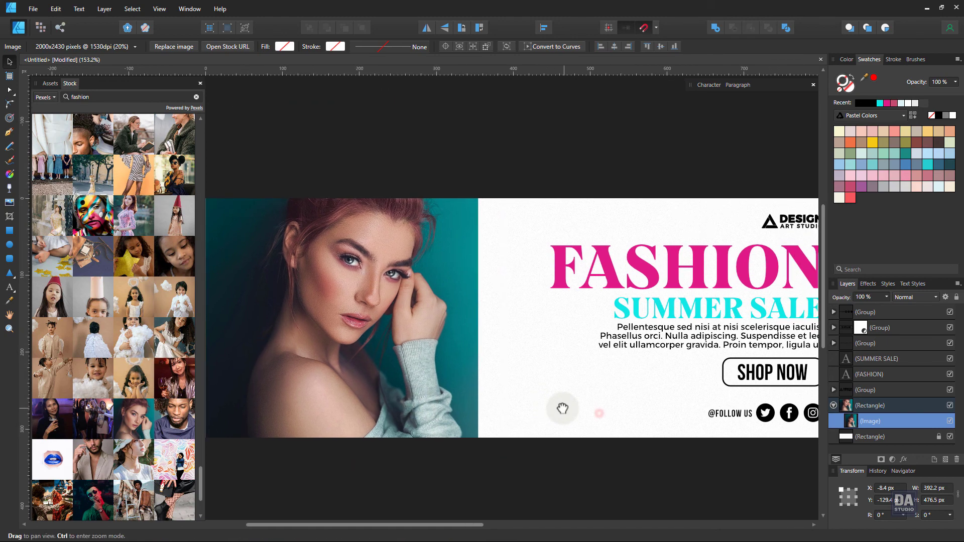
drag(596, 390, 567, 377)
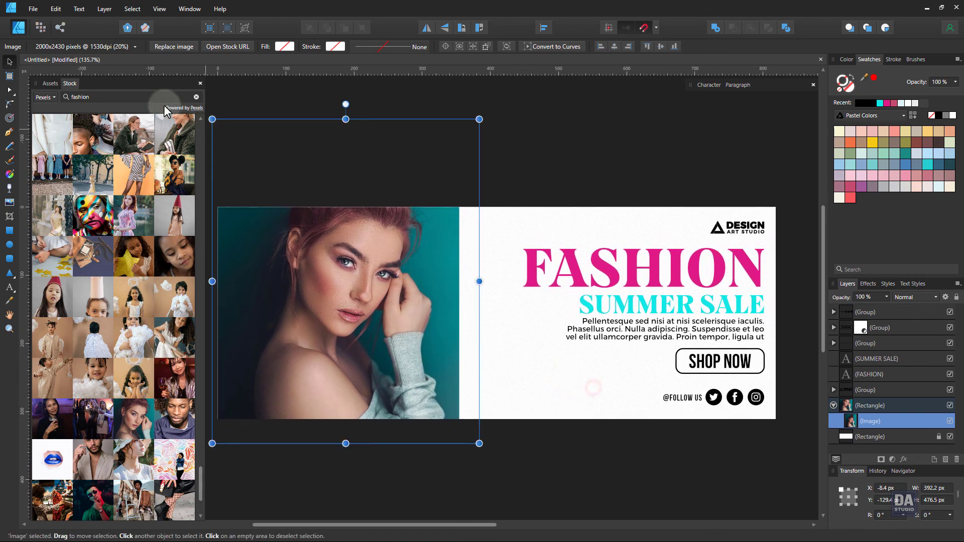
double_click(111, 82)
scroll(425, 290, up, 1)
scroll(425, 289, up, 1)
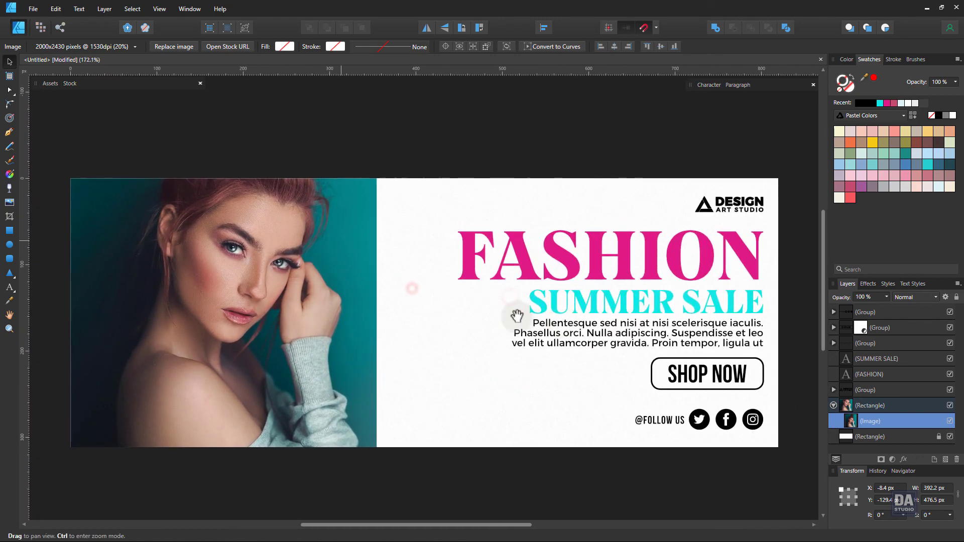
scroll(424, 290, up, 1)
key(v)
click(440, 145)
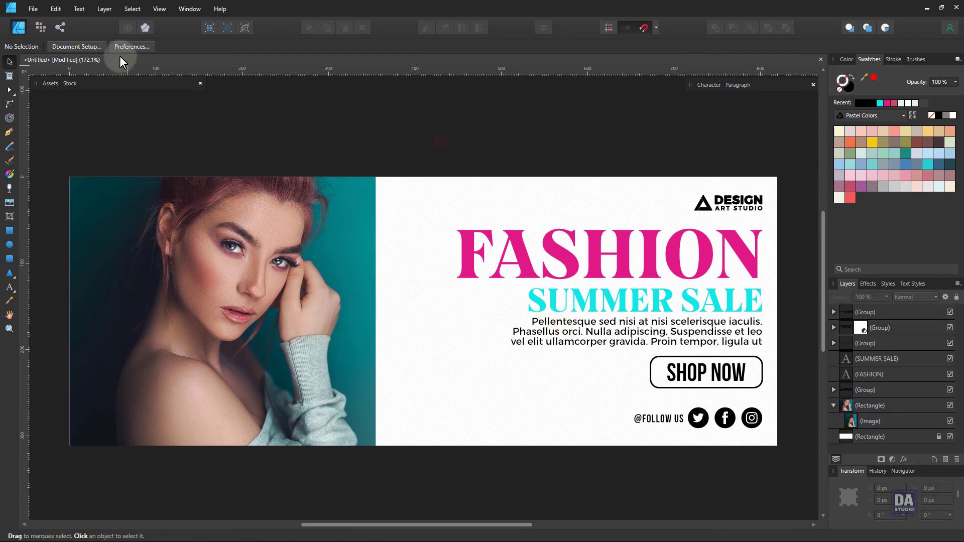
- In the Pixel persona, set up an acrylic Paint Brush with pink sampled from FASHION
click(44, 32)
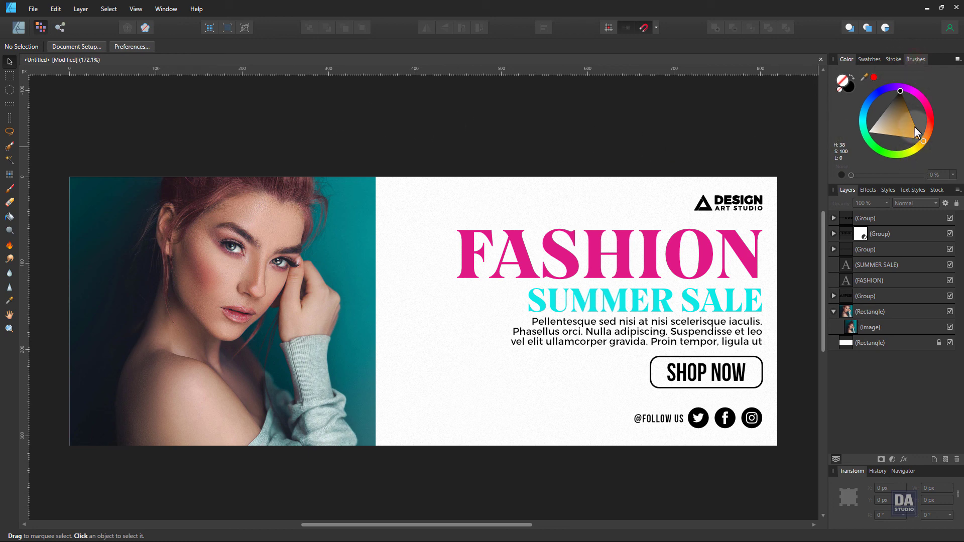
click(915, 61)
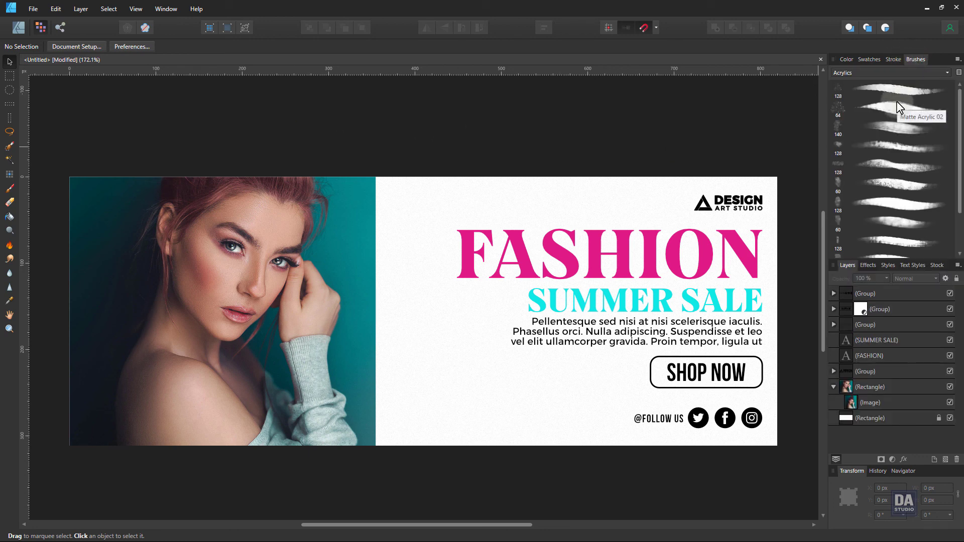
click(902, 149)
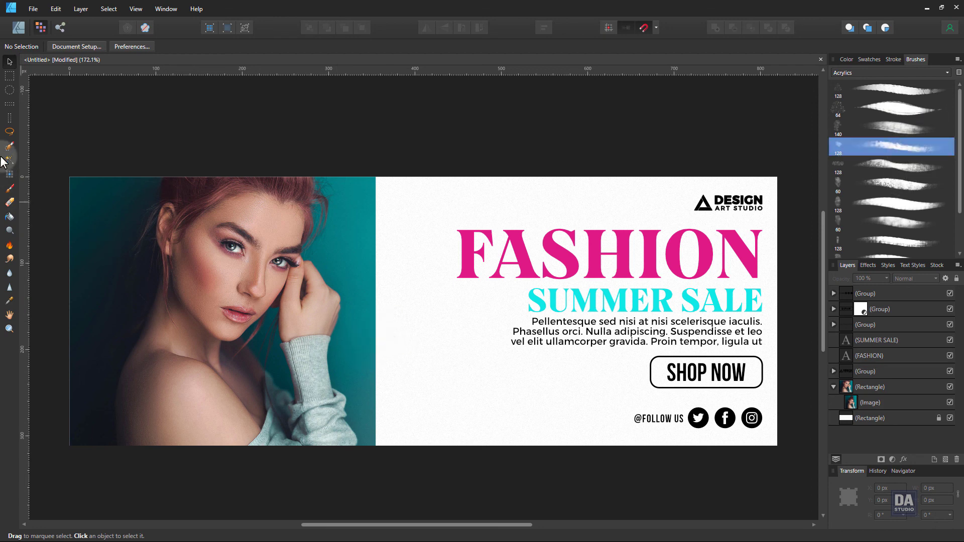
click(9, 190)
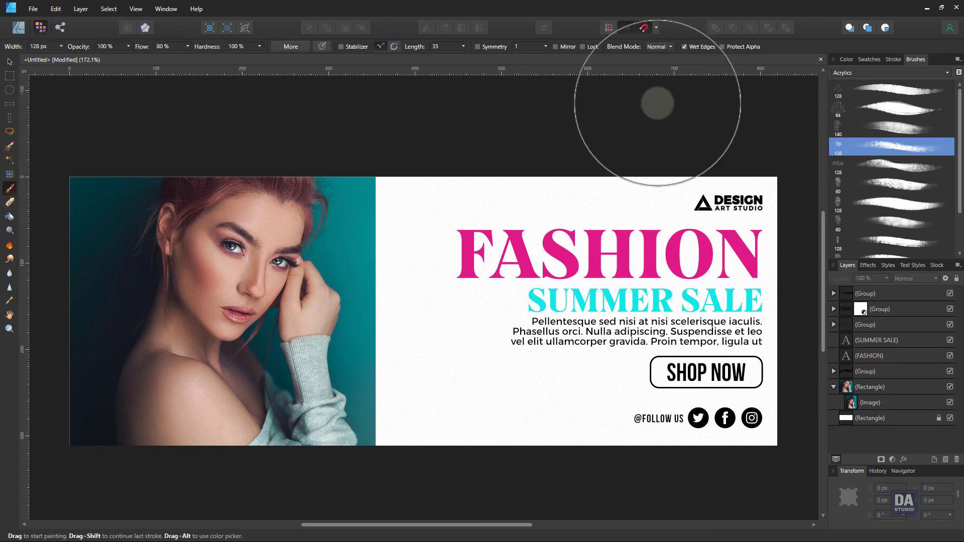
click(846, 60)
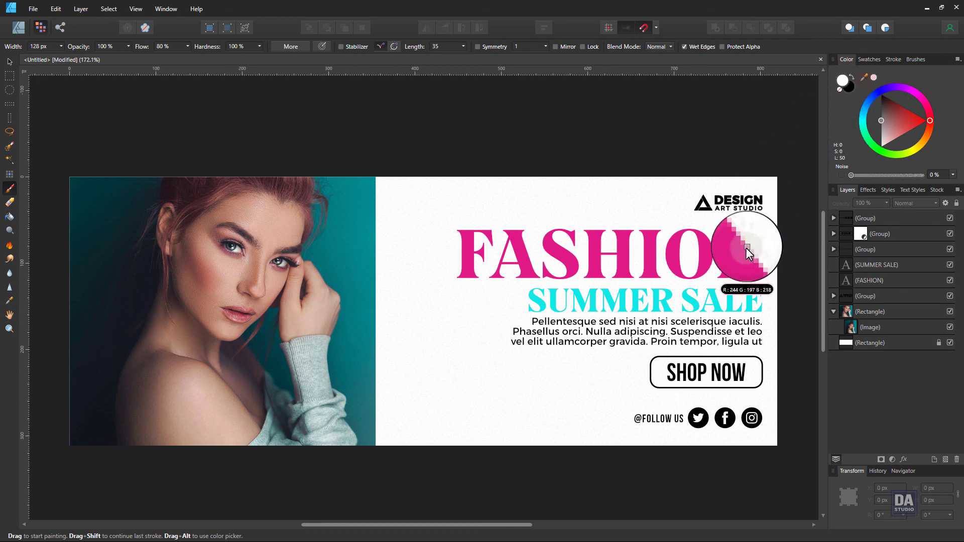
drag(864, 77, 753, 239)
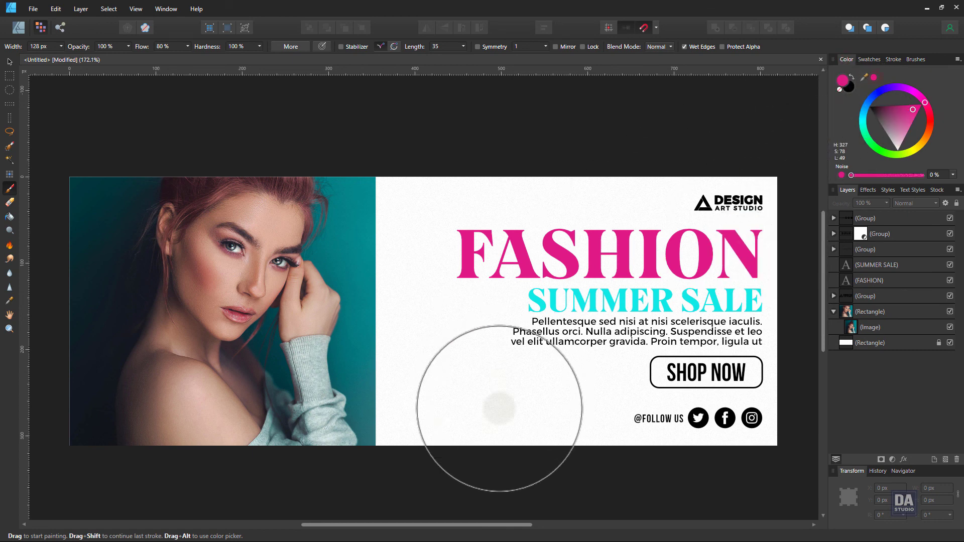
drag(447, 392, 374, 442)
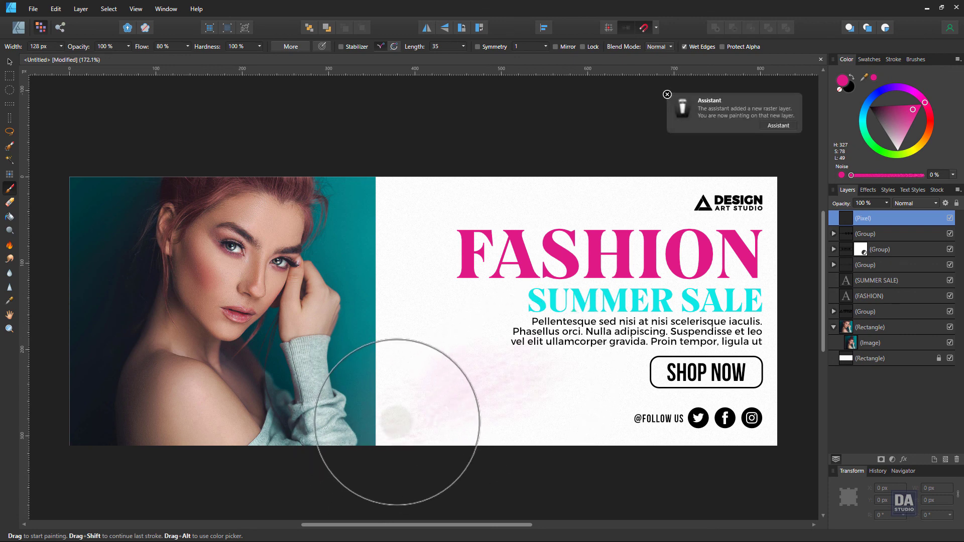
key(ctrl+z)
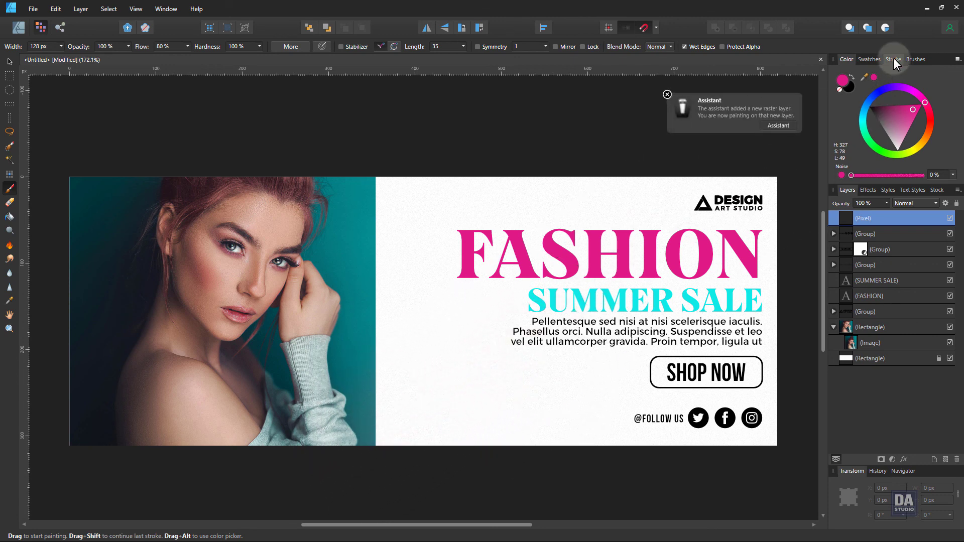
- Switch to a 60 px acrylic brush and paint a faint pink diagonal stroke in the lower white area
click(893, 59)
click(912, 61)
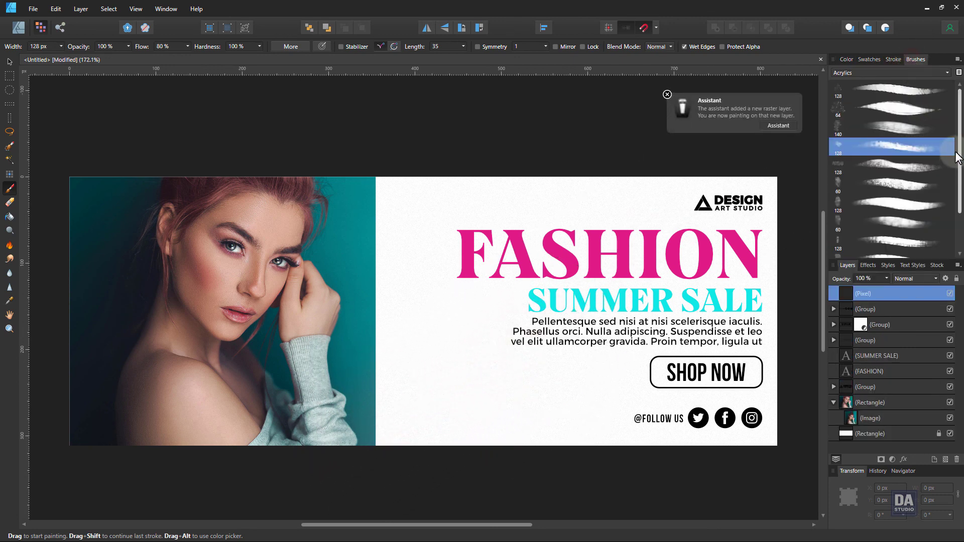
scroll(959, 156, down, 3)
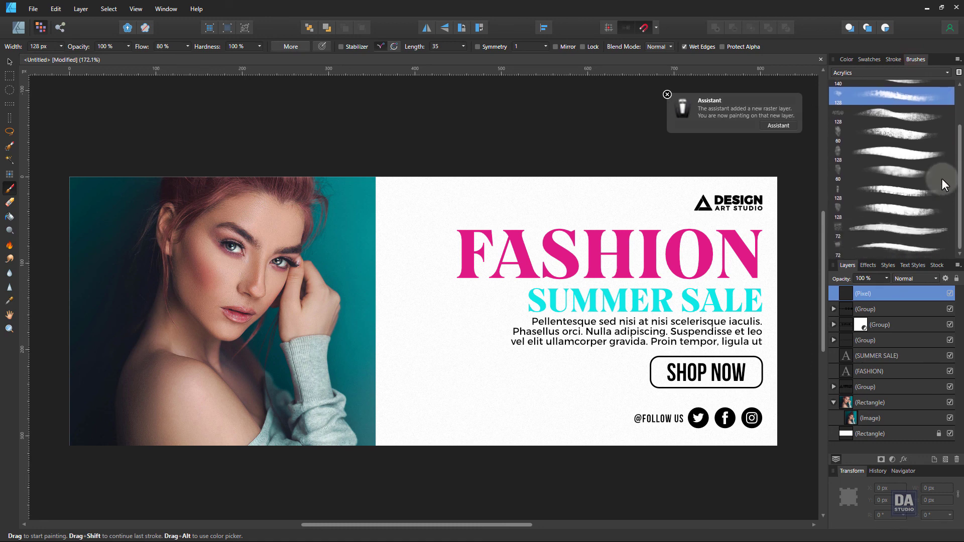
click(913, 175)
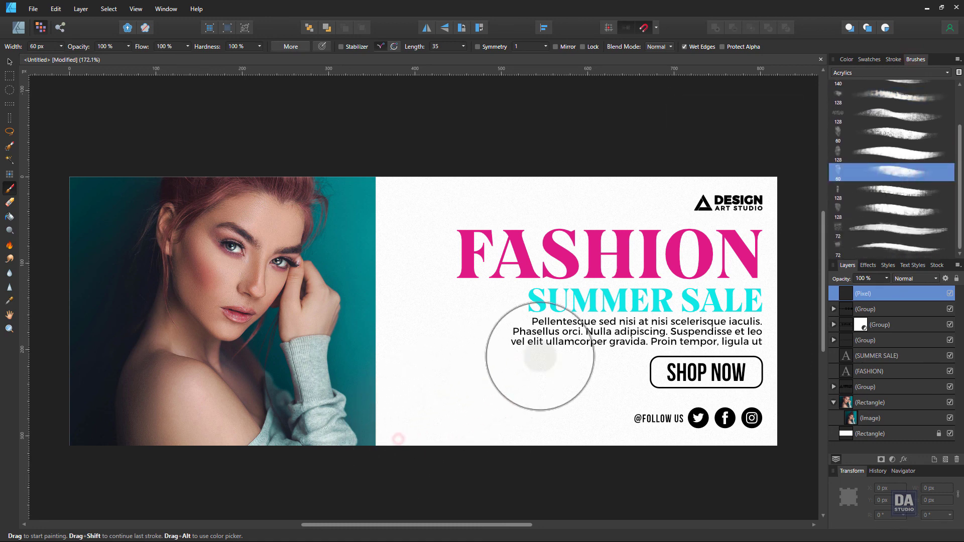
drag(434, 418, 491, 351)
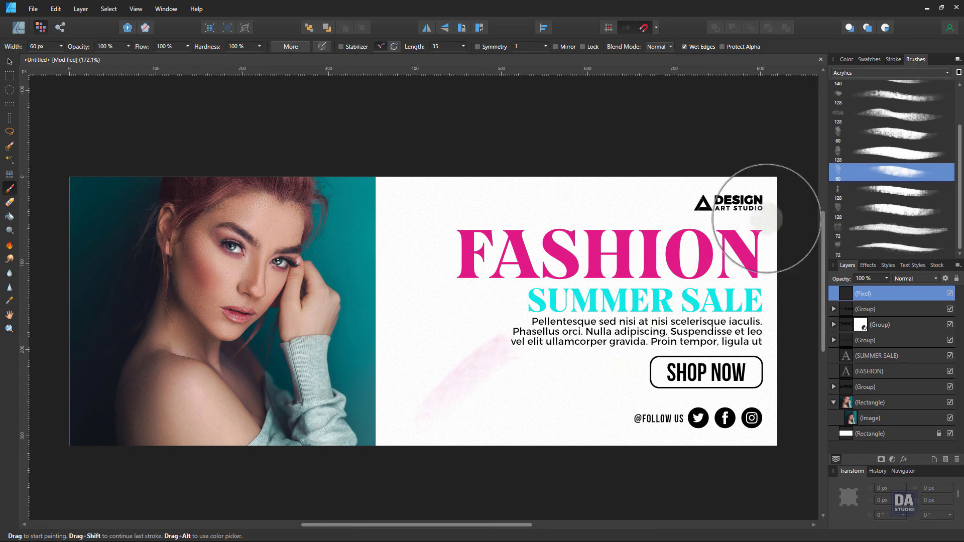
click(892, 74)
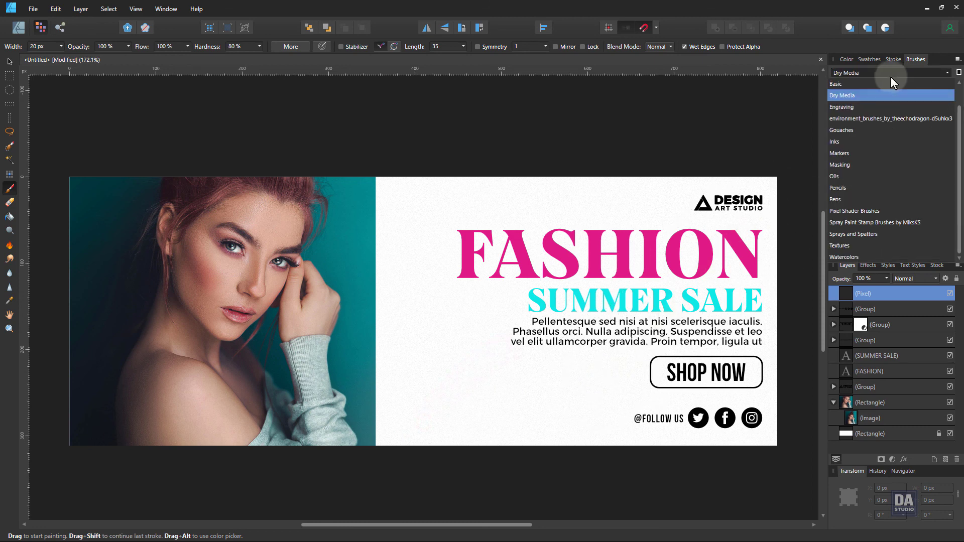
- Paint pink Dry Media Classic Crayon Blend speckles at 148 px across the white area and photo edge
click(854, 95)
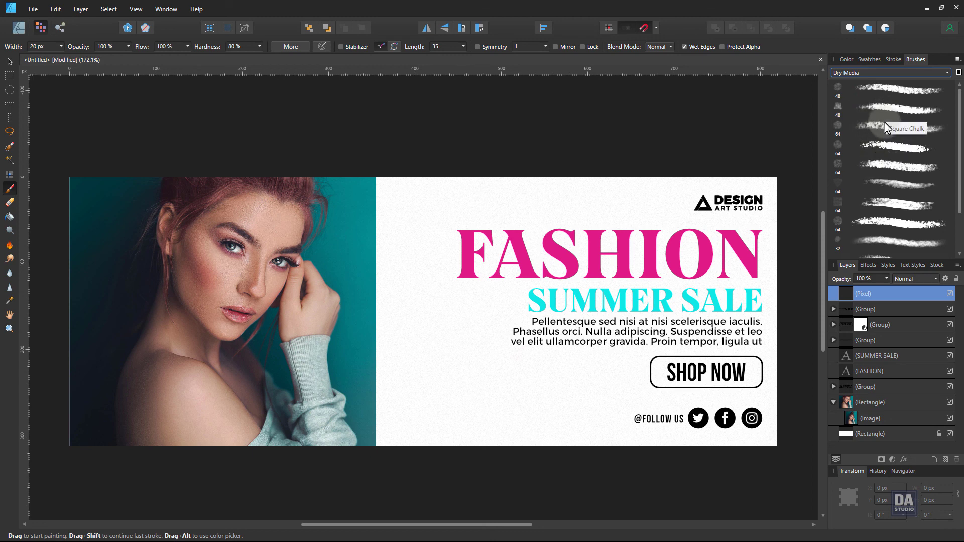
click(879, 164)
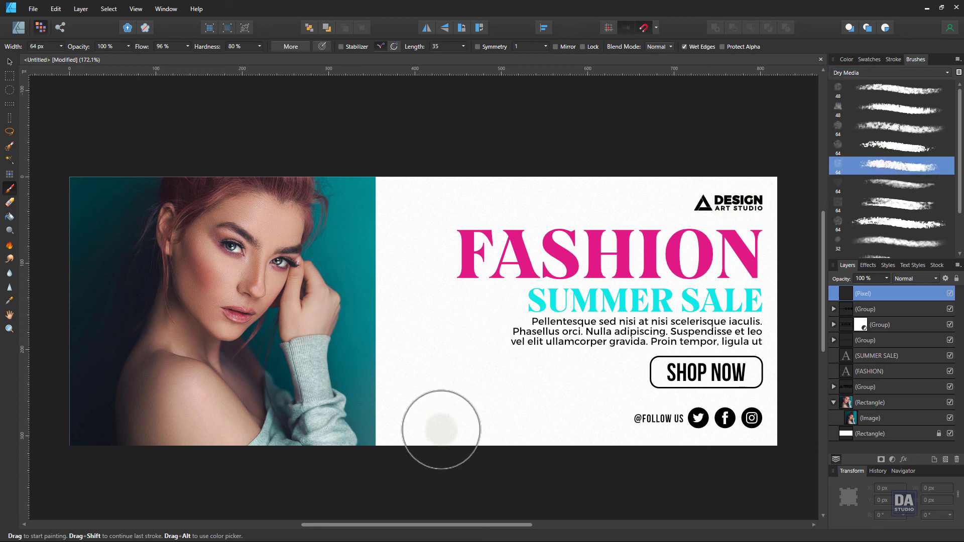
key(bracketright)
key(bracketright)
key(bracketright)
key(bracketright)
key(bracketright)
key(bracketright)
key(bracketright)
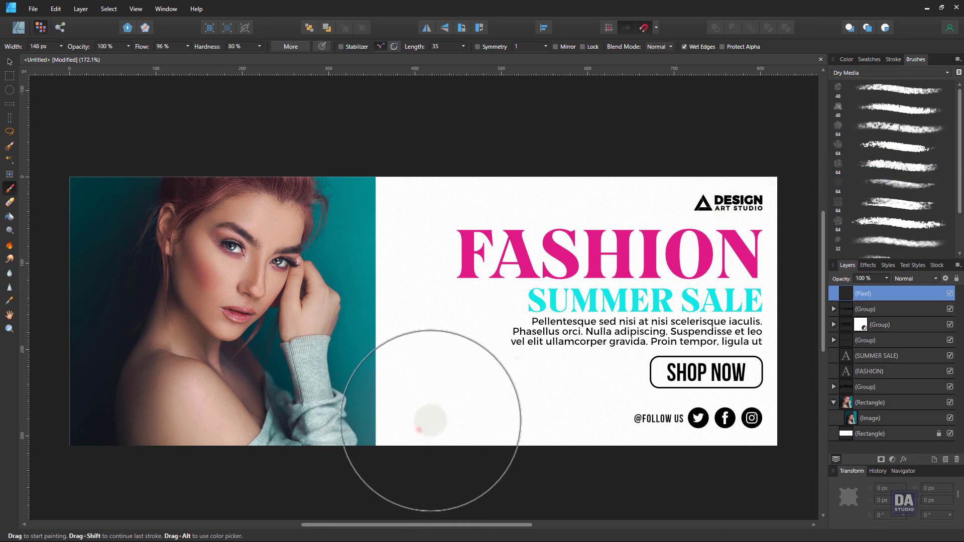
key(bracketright)
mouse_move(506, 388)
mouse_down()
mouse_move(409, 409)
mouse_move(441, 419)
mouse_up()
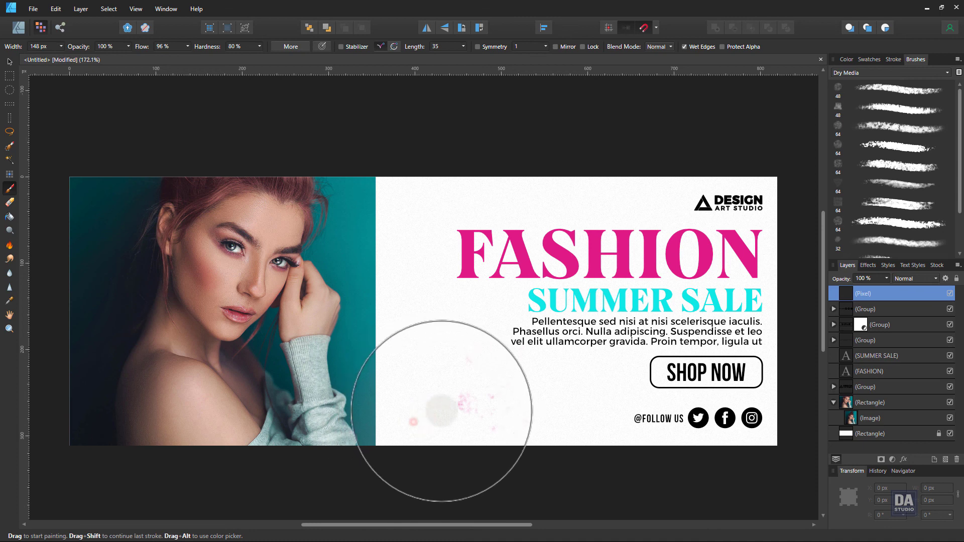
mouse_move(431, 226)
mouse_down()
mouse_move(452, 215)
mouse_move(647, 218)
mouse_up()
mouse_move(532, 226)
mouse_down()
mouse_move(355, 172)
mouse_move(406, 204)
mouse_move(516, 345)
mouse_move(559, 345)
mouse_move(564, 409)
mouse_move(618, 423)
mouse_up()
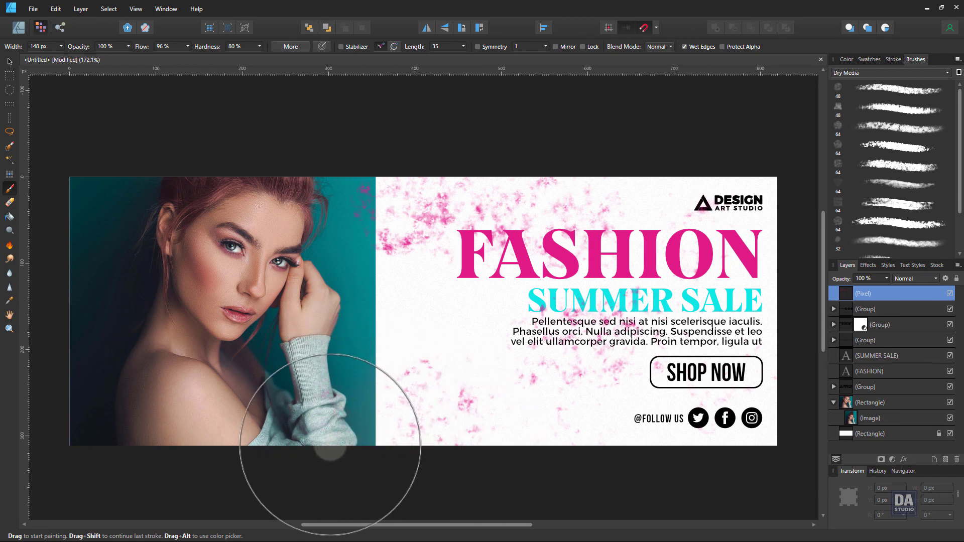
drag(326, 452, 370, 392)
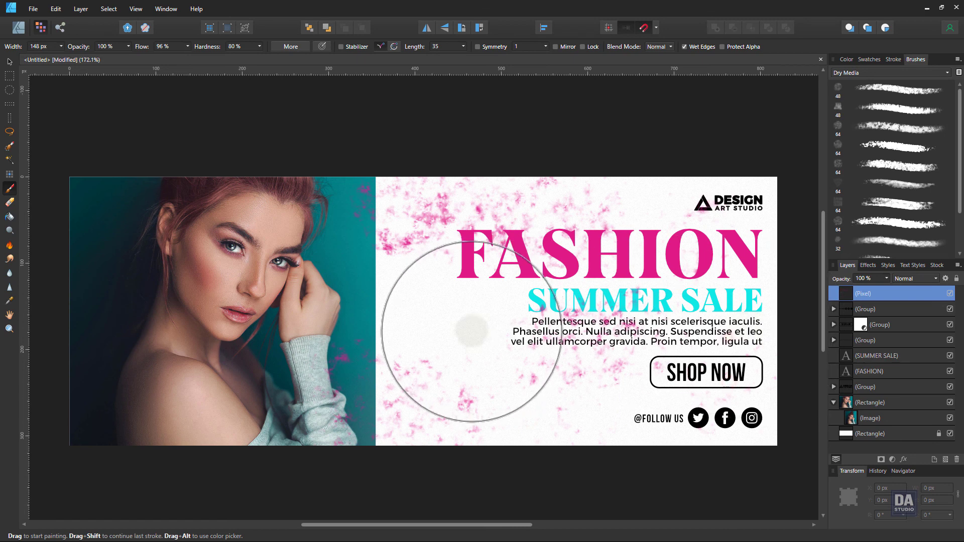
click(7, 61)
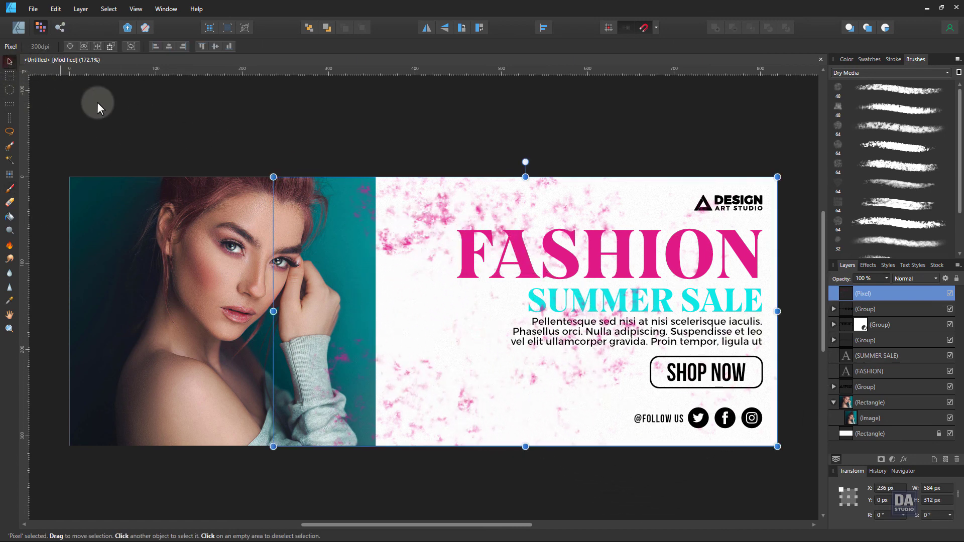
- Set the speckle pixel layer to 35% opacity and move it down beneath the text layers
click(886, 278)
drag(883, 291, 841, 290)
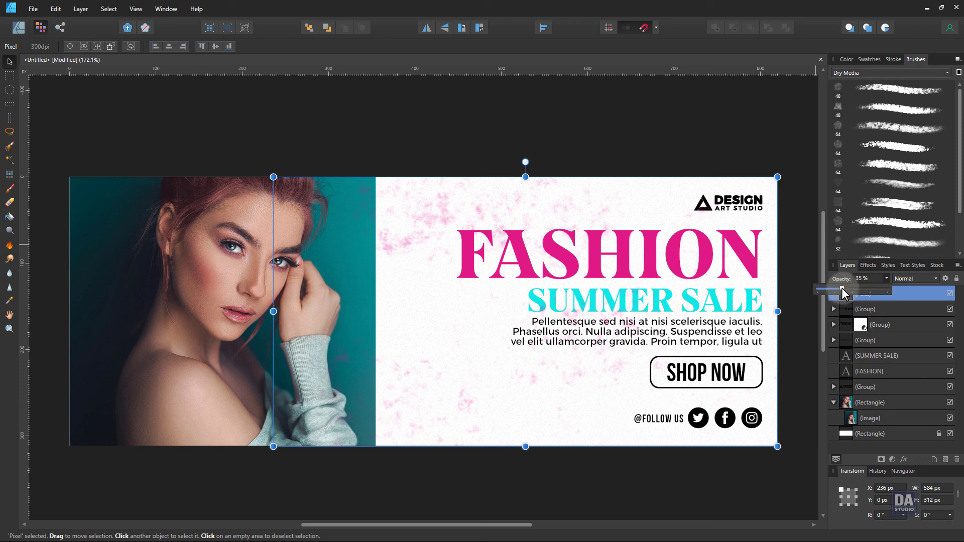
drag(843, 288, 841, 288)
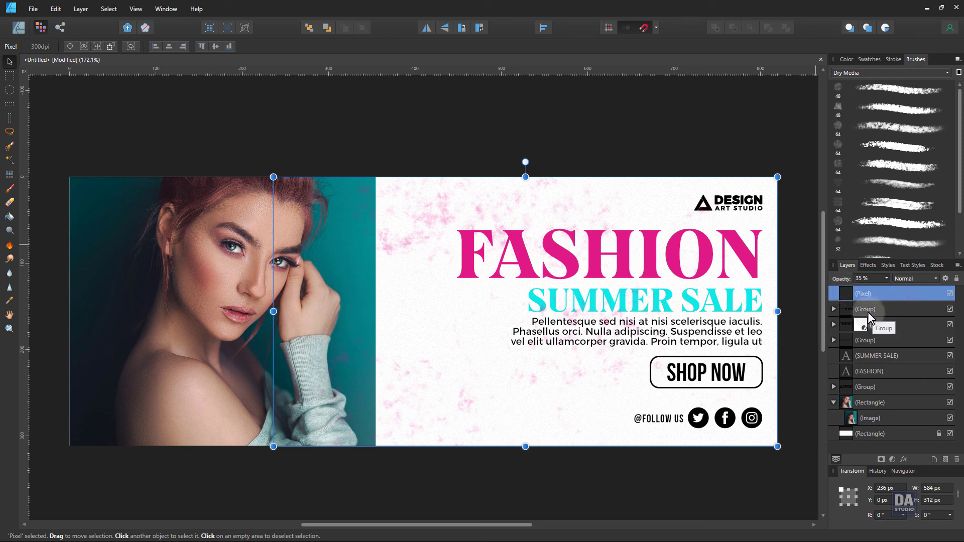
key(ctrl+bracketleft)
key(ctrl+bracketleft)
key(ctrl+bracketleft)
key(ctrl+bracketleft)
key(ctrl+bracketleft)
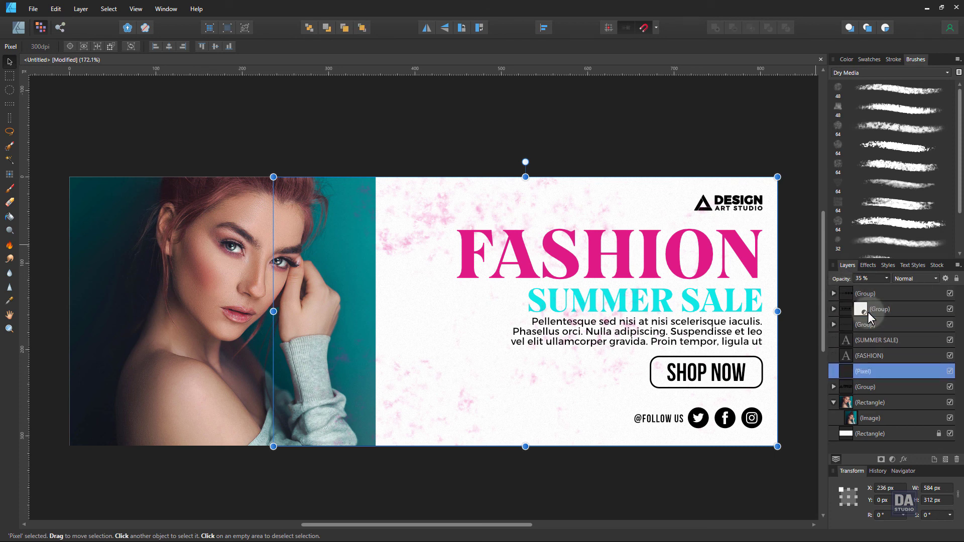
key(ctrl+bracketleft)
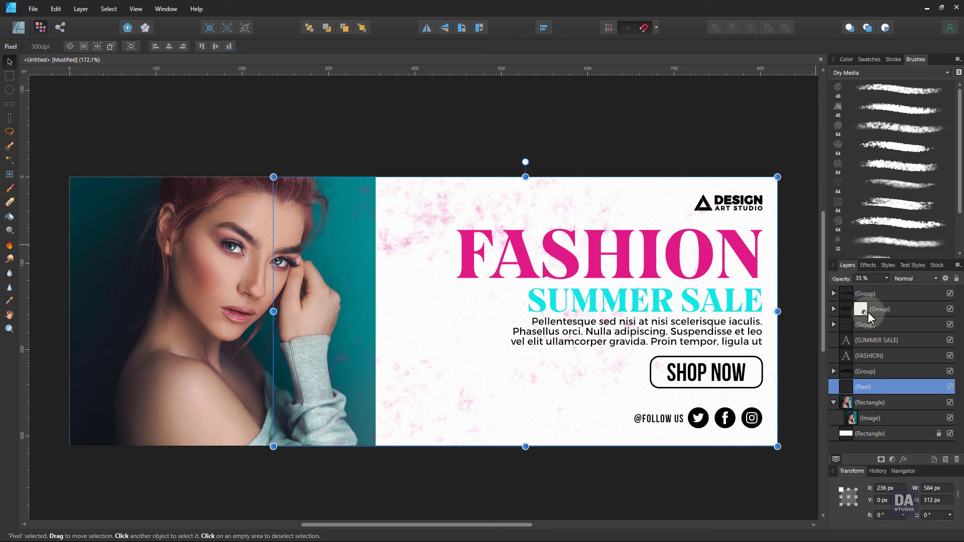
- Switch back to the Designer persona and clear the selection
click(18, 27)
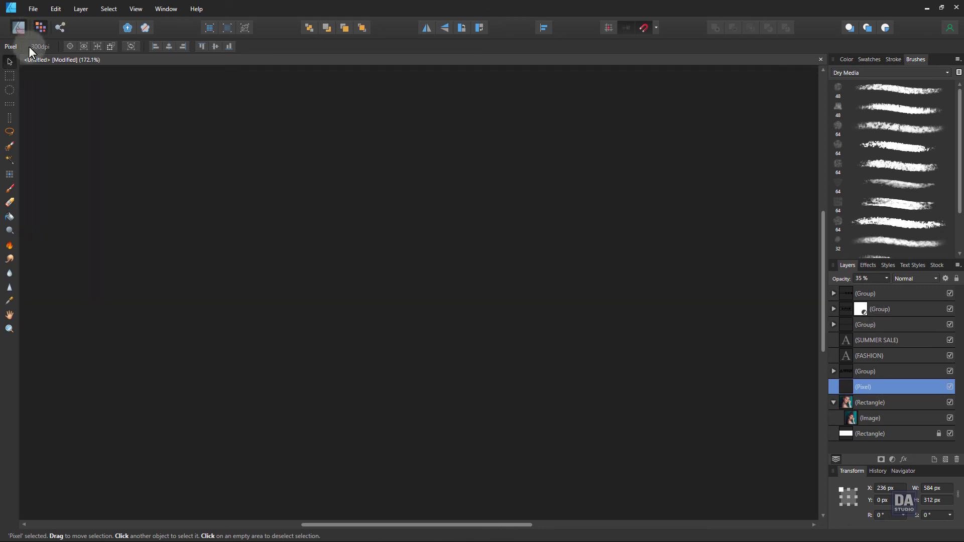
click(64, 112)
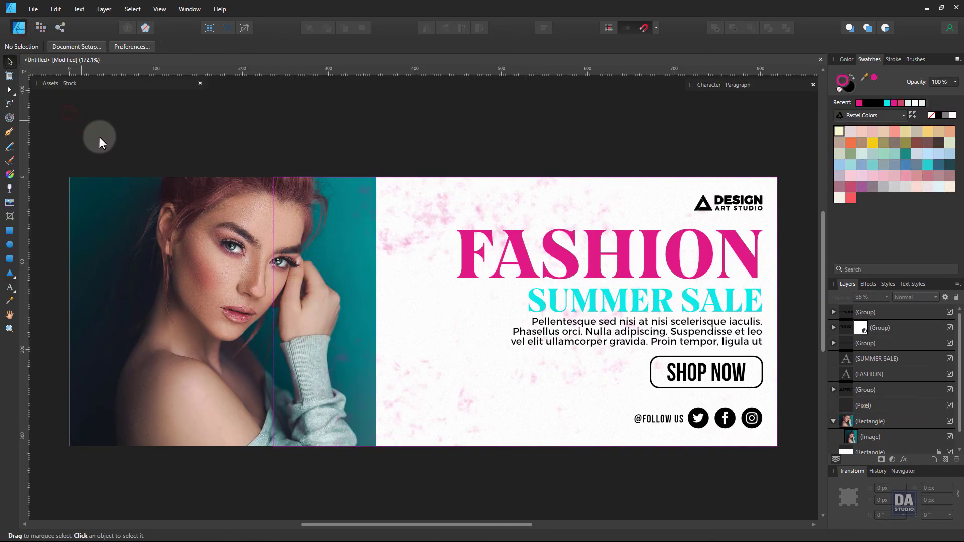